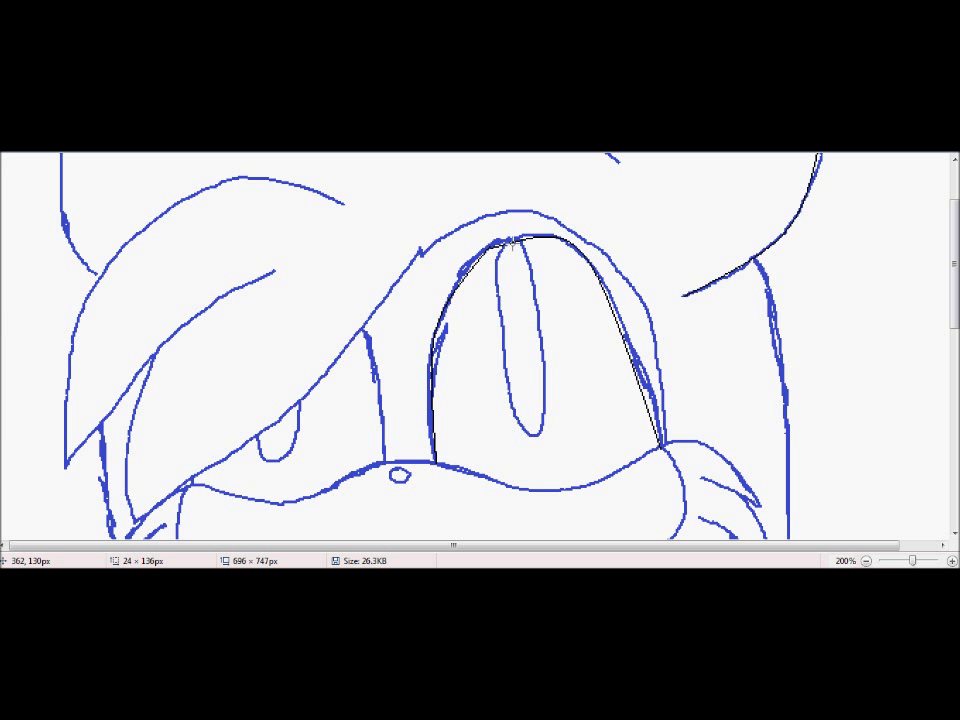
# Step: Trace the large eye's pupil outline and the eye's curved bottom edge over the blue sketch in black
pyautogui.press('Return')
pyautogui.moveTo(527, 238); pyautogui.dragTo(543, 418)
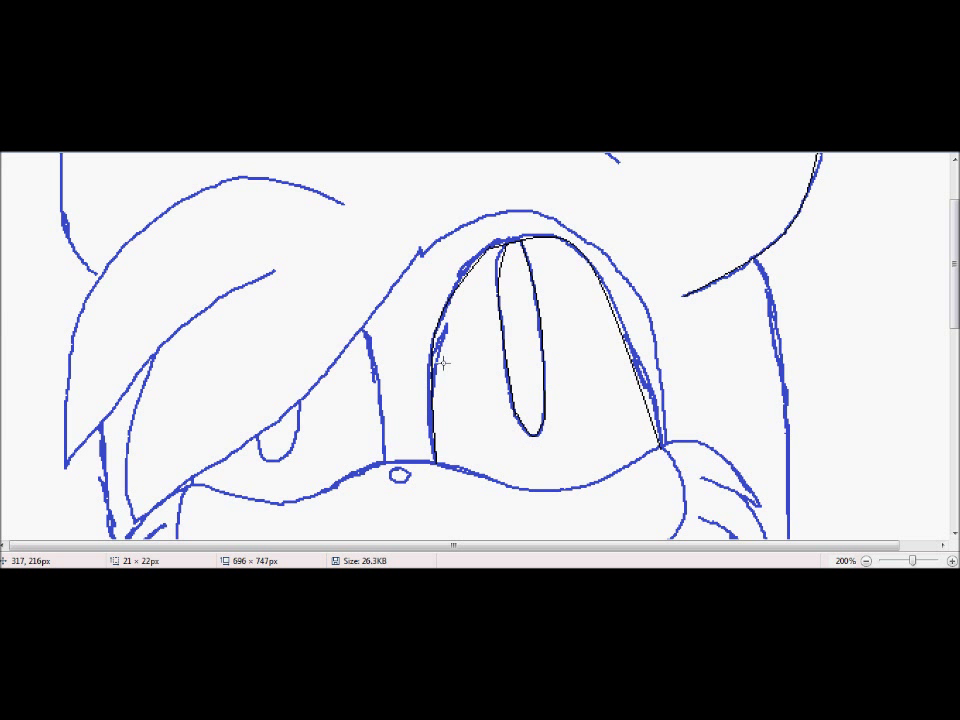
pyautogui.moveTo(441, 458); pyautogui.dragTo(662, 448)
pyautogui.moveTo(550, 460); pyautogui.dragTo(574, 493)
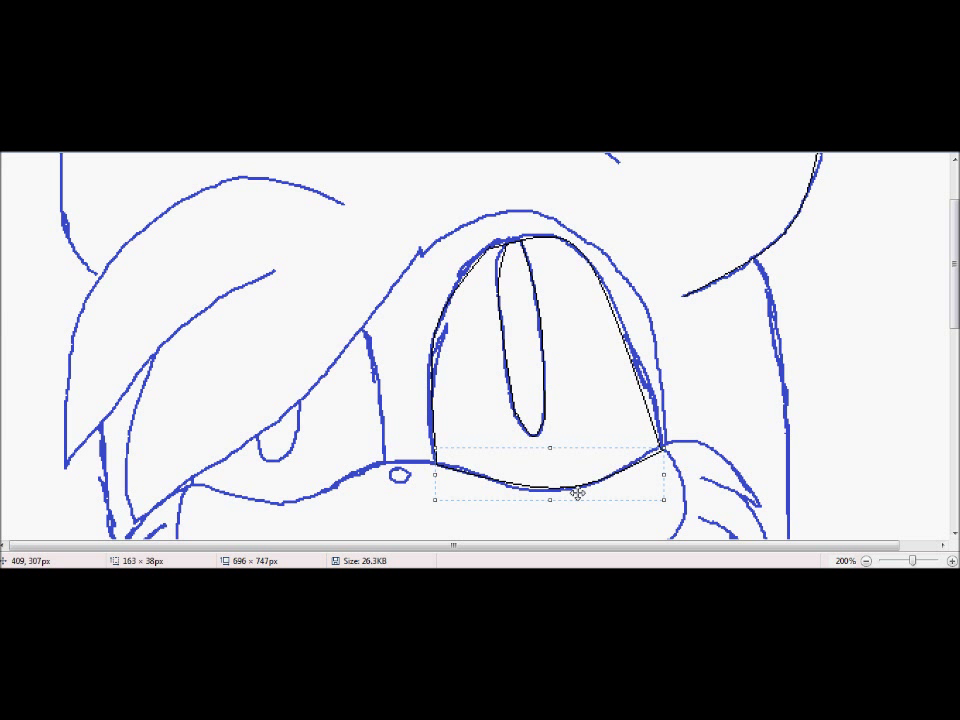
# Step: Trace the right cheek side and the long lower curve of the muzzle in black
pyautogui.scroll(-3, 480, 345)
pyautogui.moveTo(662, 272); pyautogui.dragTo(537, 460)
pyautogui.moveTo(600, 366)
pyautogui.mouseDown()
pyautogui.moveTo(671, 381)
pyautogui.moveTo(668, 352)
pyautogui.mouseUp()
pyautogui.hotkey('ctrl', 'z')
pyautogui.moveTo(662, 272); pyautogui.dragTo(619, 413)
pyautogui.moveTo(182, 375); pyautogui.dragTo(456, 471)
pyautogui.moveTo(335, 430)
pyautogui.mouseDown()
pyautogui.moveTo(343, 467)
pyautogui.moveTo(296, 486)
pyautogui.mouseUp()
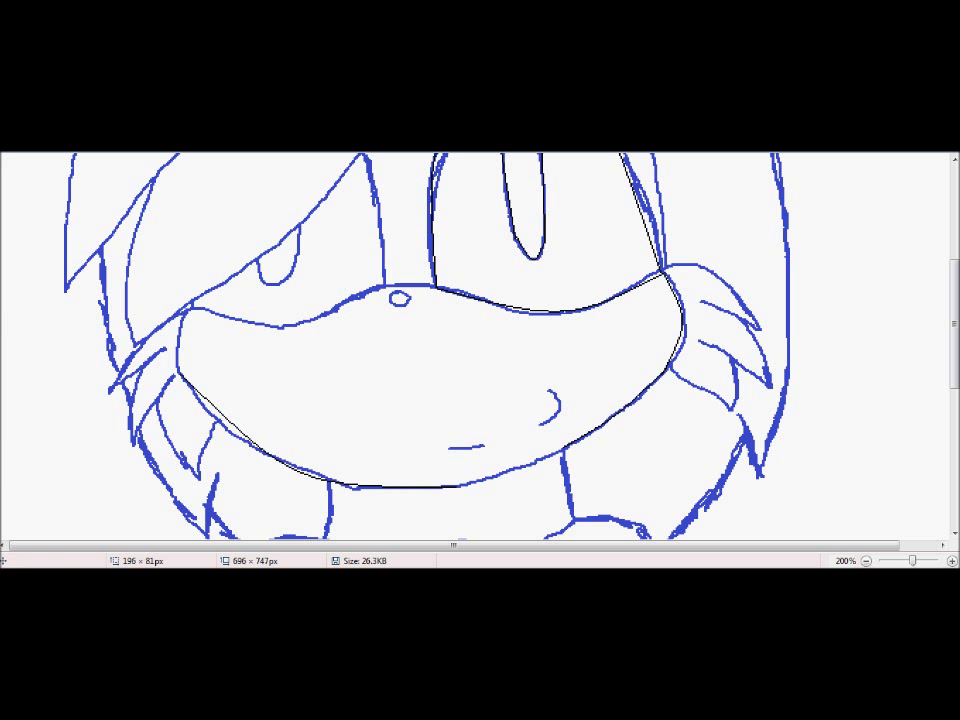
# Step: Trace the muzzle's upper-left edge and left side, along with the smile line, in black
pyautogui.moveTo(437, 286); pyautogui.dragTo(298, 319)
pyautogui.moveTo(388, 296); pyautogui.dragTo(388, 283)
pyautogui.moveTo(298, 320); pyautogui.dragTo(182, 354)
pyautogui.moveTo(240, 338); pyautogui.dragTo(200, 305)
pyautogui.moveTo(182, 219)
pyautogui.mouseDown()
pyautogui.moveTo(142, 406)
pyautogui.moveTo(174, 330)
pyautogui.mouseUp()
pyautogui.moveTo(463, 447); pyautogui.dragTo(510, 438)
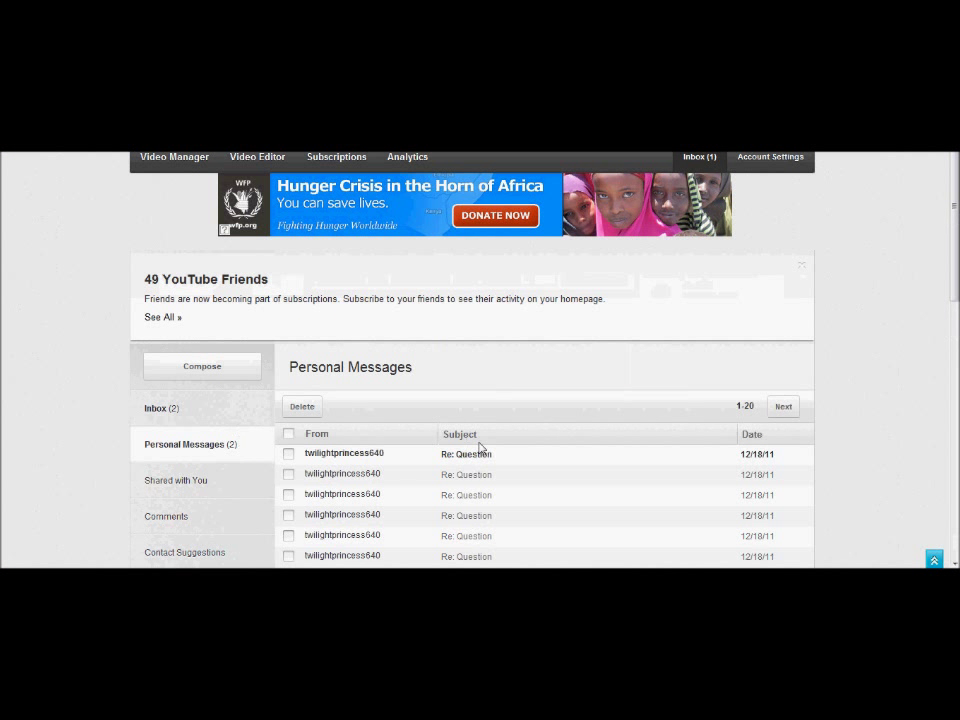
# Step: In the YouTube inbox, open the newest "Re: Question" message and reply with "Do I rp Grell? O.o"
pyautogui.click(480, 450)
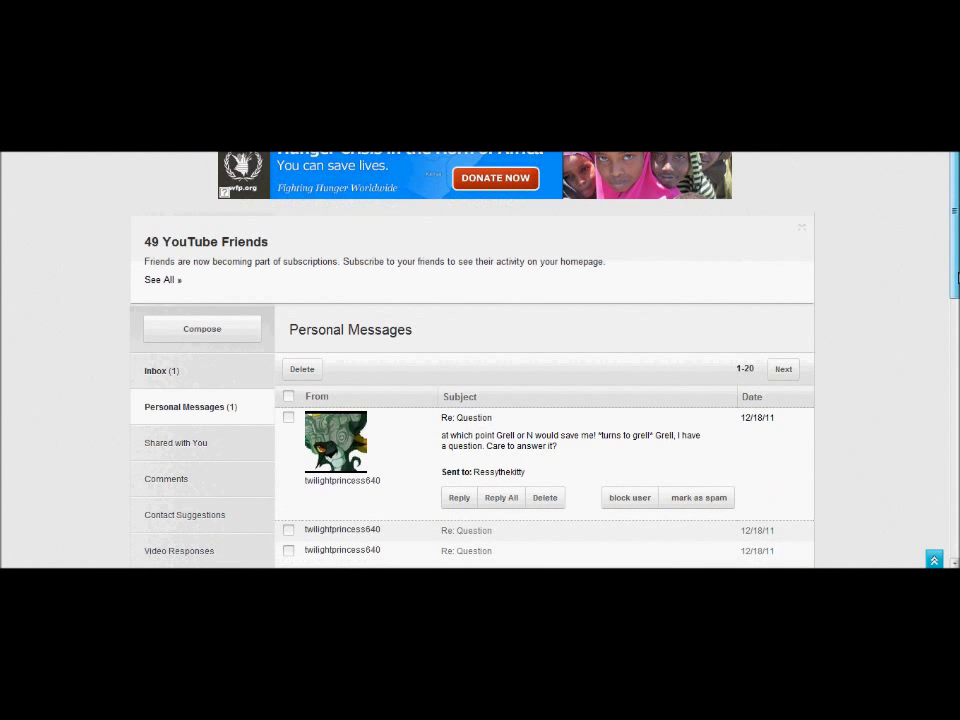
pyautogui.click(457, 480)
pyautogui.scroll(-3, 575, 346)
pyautogui.write('Do I rp Grell? O.o')
pyautogui.click(497, 510)
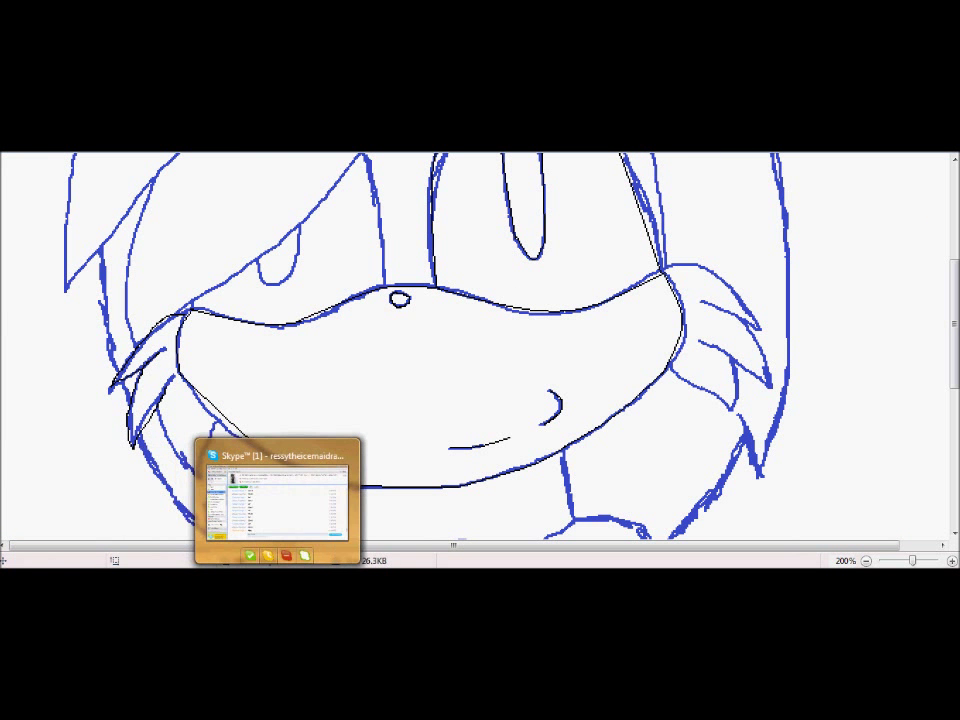
# Step: Switch to Skype and send "Woof Meow Woof" in the open chat
pyautogui.click(279, 503)
pyautogui.write('Woof Meo')
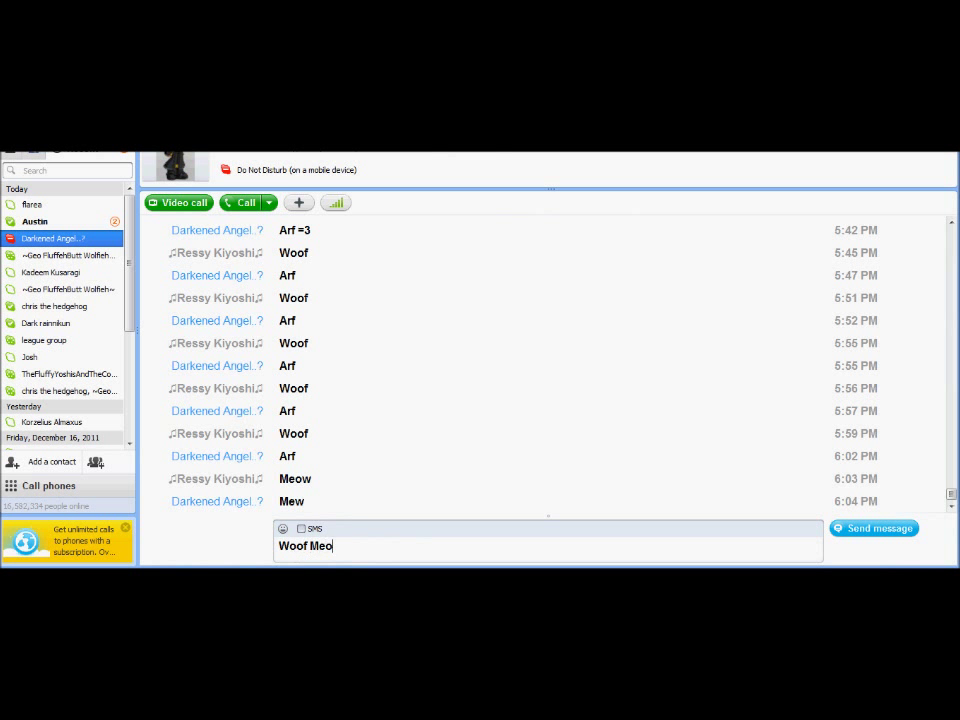
pyautogui.write('w Woof')
pyautogui.press('Return')
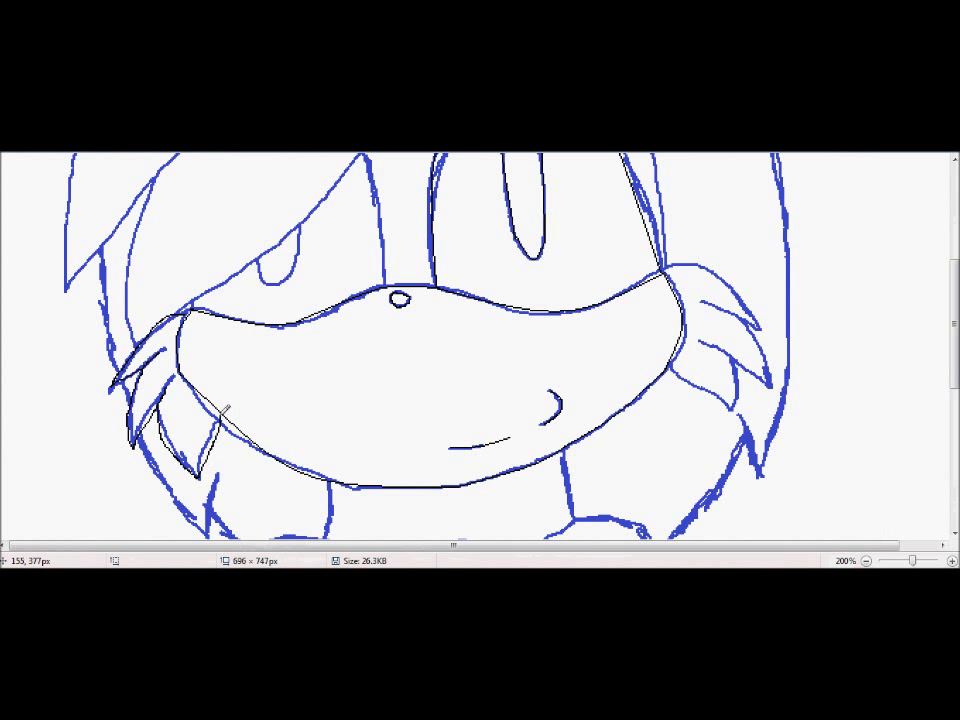
# Step: Back in Paint, retrace the muzzle's lower-left edge and trace the fur tufts on the right cheek
pyautogui.hotkey('ctrl', 'z')
pyautogui.moveTo(192, 387); pyautogui.dragTo(258, 449)
pyautogui.press('Escape')
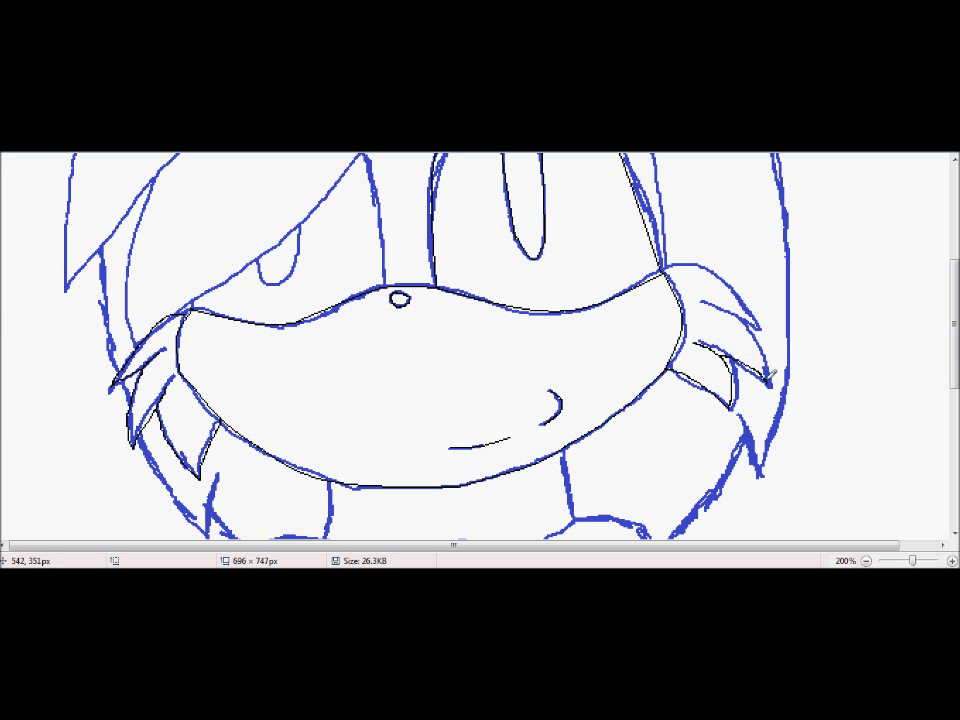
pyautogui.hotkey('ctrl', 'z')
pyautogui.moveTo(773, 382); pyautogui.dragTo(700, 304)
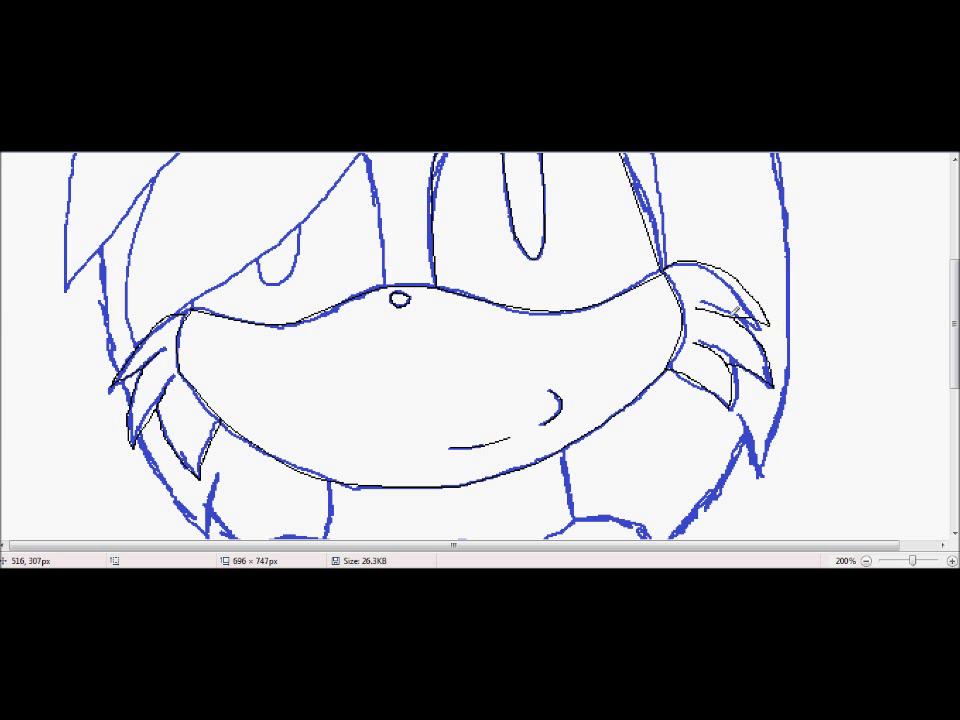
# Step: Trace the half-covered left eye and the large outer hair strands above it in black
pyautogui.scroll(-5, 550, 300)
pyautogui.scroll(8, 450, 320)
pyautogui.scroll(-1, 369, 338)
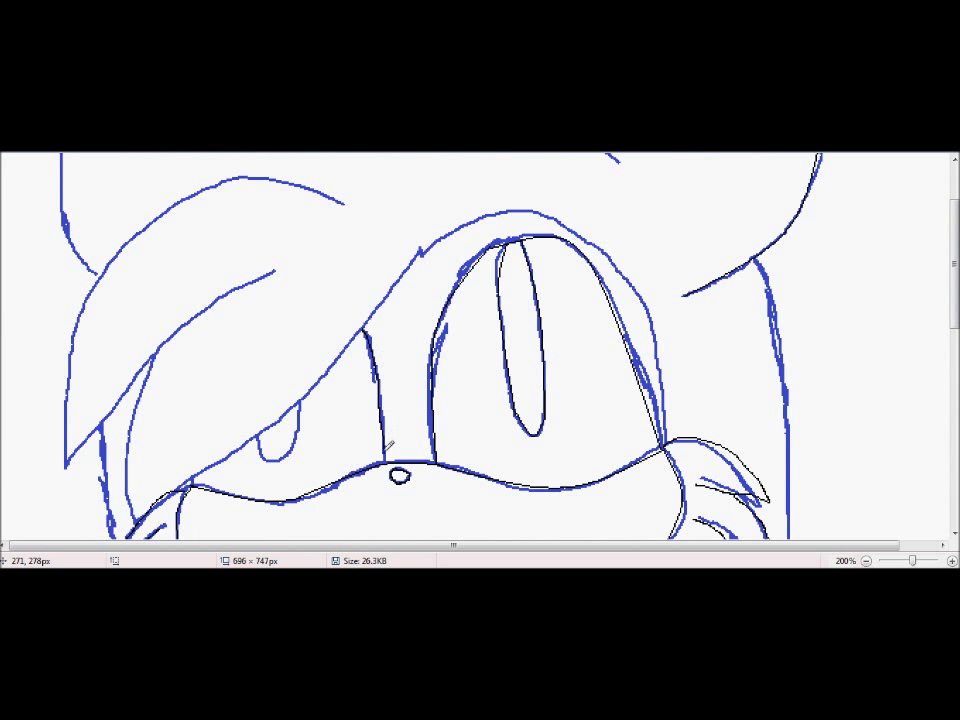
pyautogui.moveTo(343, 207)
pyautogui.mouseDown()
pyautogui.moveTo(206, 223)
pyautogui.moveTo(216, 156)
pyautogui.mouseUp()
pyautogui.moveTo(100, 270)
pyautogui.mouseDown()
pyautogui.moveTo(70, 360)
pyautogui.moveTo(65, 458)
pyautogui.moveTo(250, 290)
pyautogui.moveTo(110, 390)
pyautogui.mouseUp()
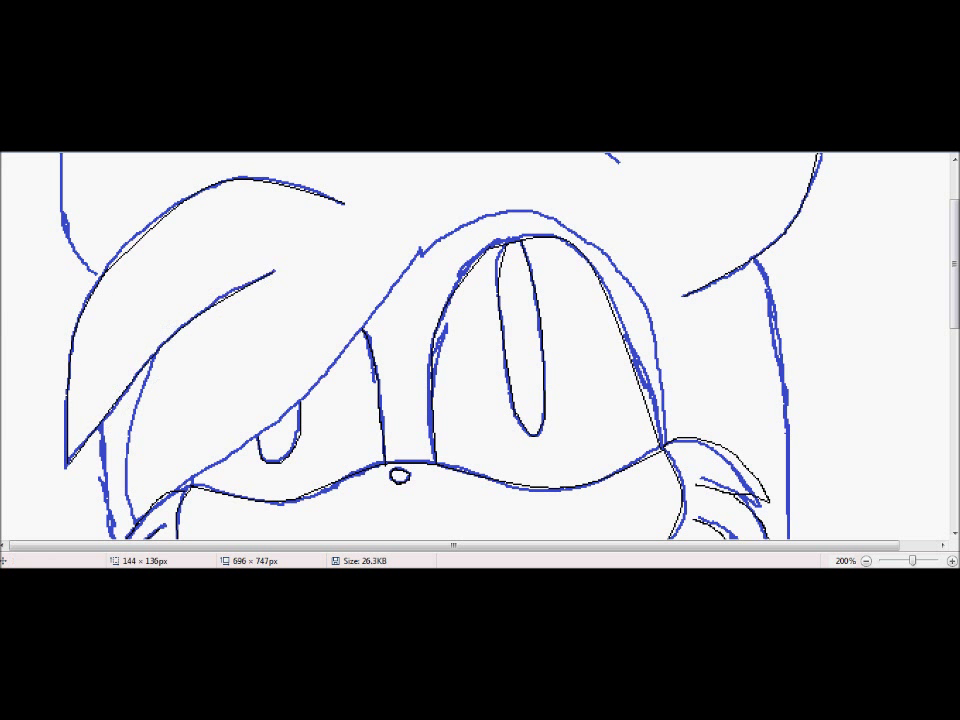
# Step: Trace the left face edge, the fringe's long lower edge and the arch above the large eye
pyautogui.scroll(-1, 223, 281)
pyautogui.moveTo(153, 325)
pyautogui.mouseDown()
pyautogui.moveTo(133, 483)
pyautogui.moveTo(130, 423)
pyautogui.moveTo(122, 466)
pyautogui.moveTo(151, 489)
pyautogui.mouseUp()
pyautogui.moveTo(419, 220); pyautogui.dragTo(194, 452)
pyautogui.moveTo(300, 340)
pyautogui.mouseDown()
pyautogui.moveTo(225, 245)
pyautogui.moveTo(300, 340)
pyautogui.mouseUp()
pyautogui.moveTo(419, 220); pyautogui.dragTo(543, 207)
pyautogui.moveTo(480, 214); pyautogui.dragTo(470, 185)
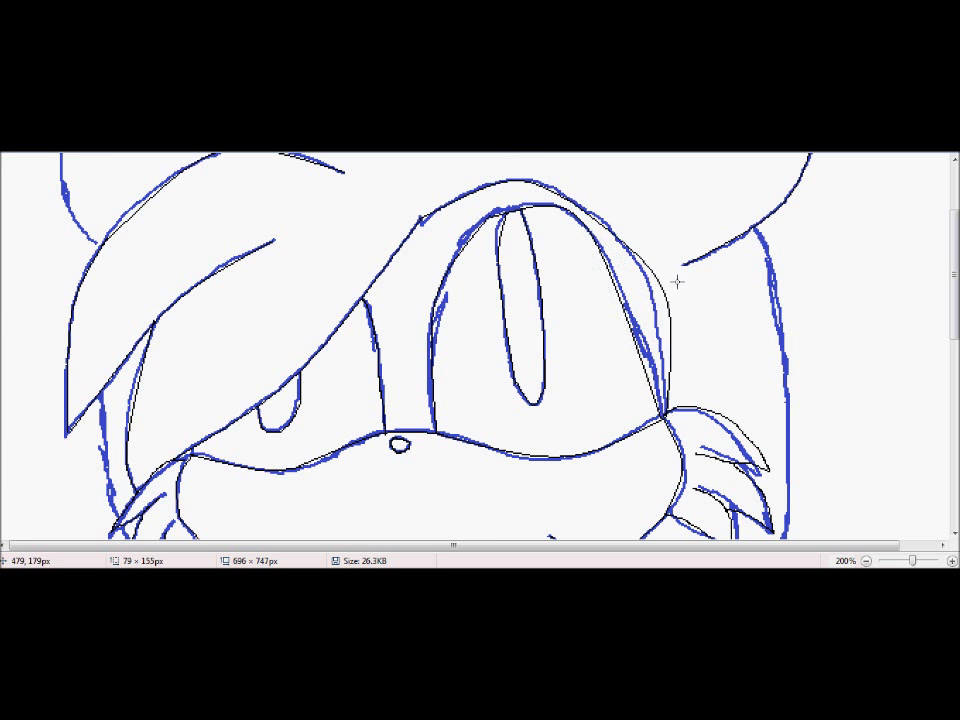
# Step: Trace the top of the head between the ears and the outline of the left ear
pyautogui.scroll(-5, 677, 279)
pyautogui.scroll(7, 480, 167)
pyautogui.moveTo(280, 240); pyautogui.dragTo(565, 228)
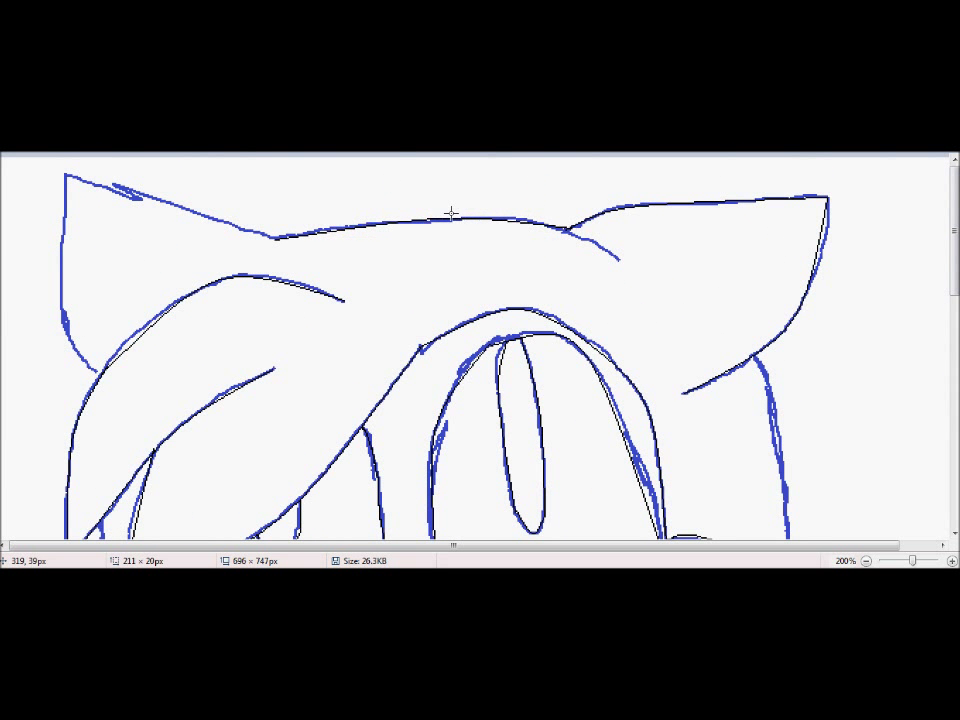
pyautogui.moveTo(277, 238)
pyautogui.mouseDown()
pyautogui.moveTo(65, 177)
pyautogui.moveTo(50, 340)
pyautogui.moveTo(64, 171)
pyautogui.moveTo(97, 370)
pyautogui.moveTo(58, 317)
pyautogui.mouseUp()
# Step: Trace the hair edges down both sides of the head and the left neck line
pyautogui.scroll(-3, 615, 190)
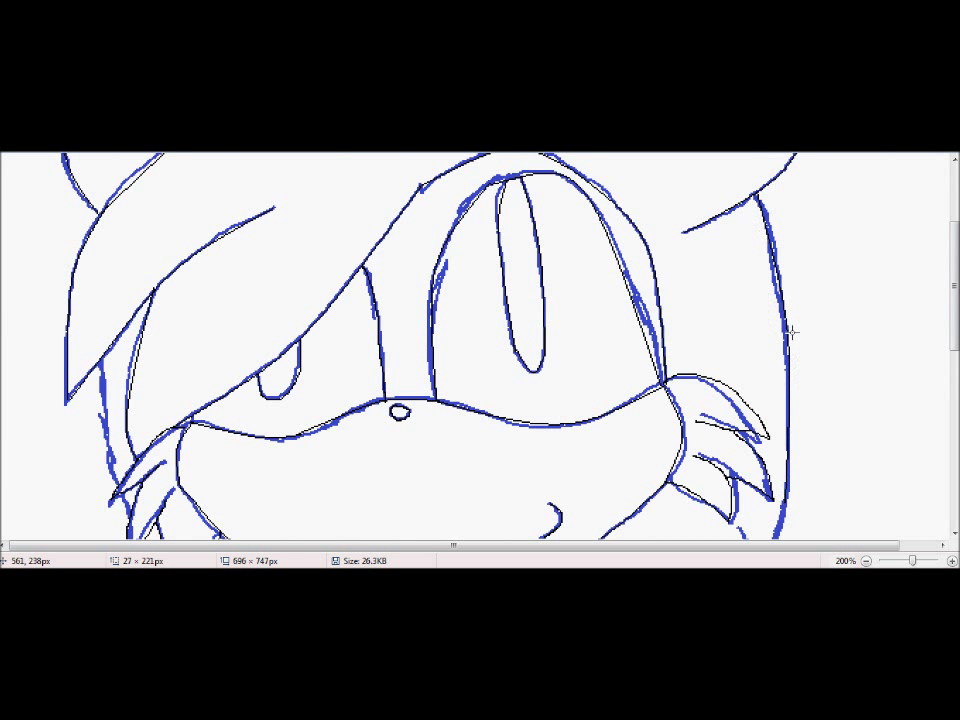
pyautogui.scroll(-3, 843, 271)
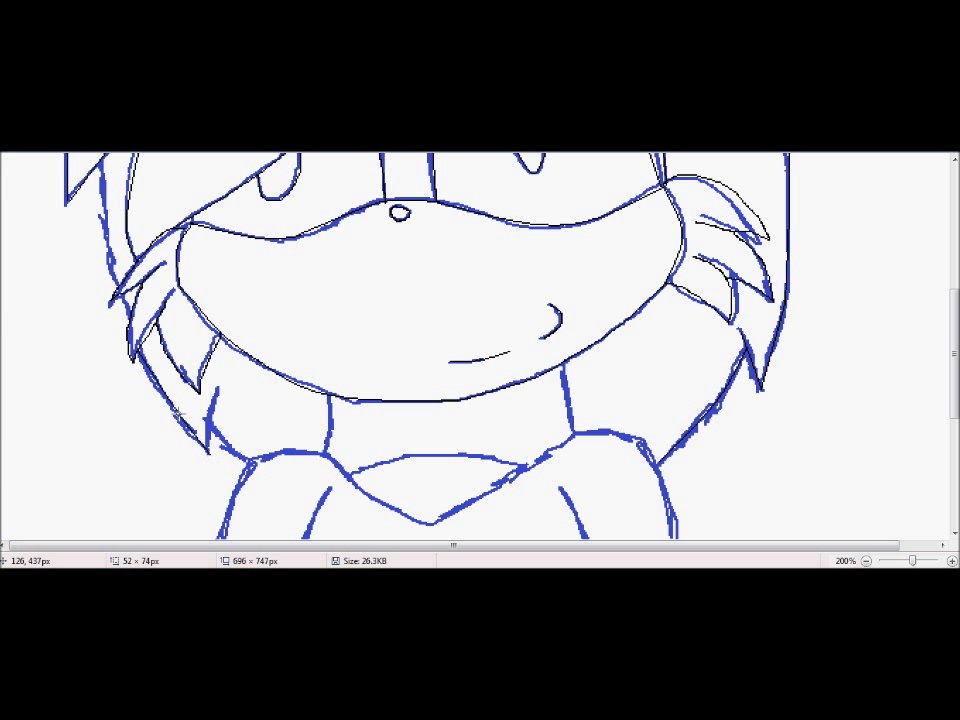
pyautogui.moveTo(207, 418); pyautogui.dragTo(224, 449)
pyautogui.moveTo(321, 461); pyautogui.dragTo(331, 425)
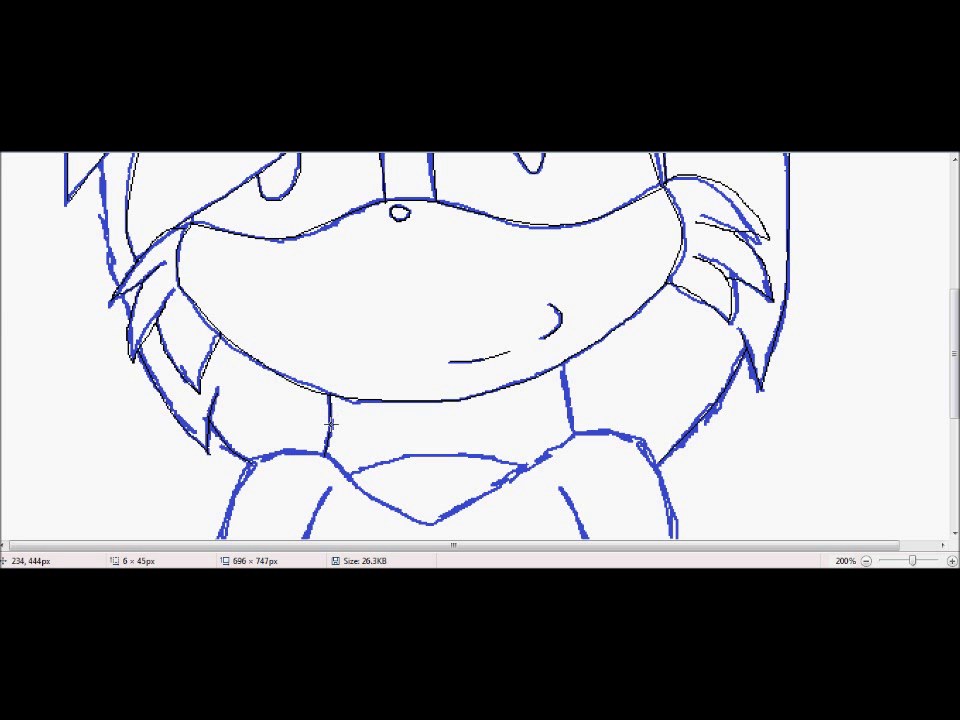
# Step: Trace the neckline as an upper arc with a V-shaped lower edge
pyautogui.scroll(3, 564, 296)
pyautogui.scroll(-4, 400, 300)
pyautogui.moveTo(352, 355); pyautogui.dragTo(527, 350)
pyautogui.moveTo(432, 353); pyautogui.dragTo(432, 329)
pyautogui.moveTo(352, 355); pyautogui.dragTo(427, 404)
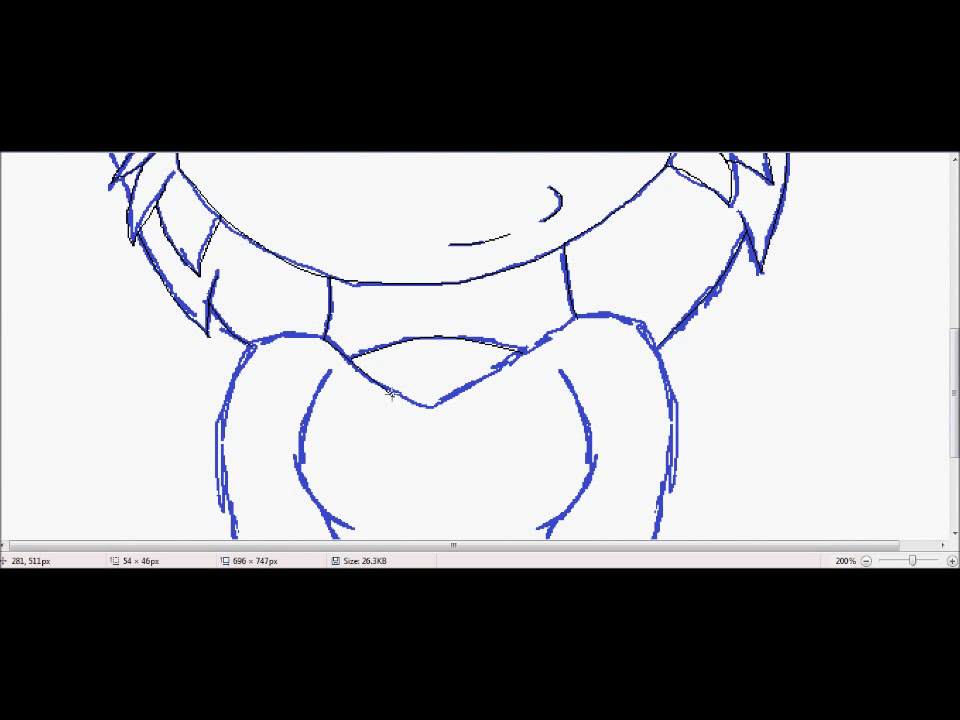
pyautogui.moveTo(430, 404); pyautogui.dragTo(534, 340)
# Step: Trace both shoulder tops and the outer and inner edges of the left arm
pyautogui.scroll(-3, 287, 206)
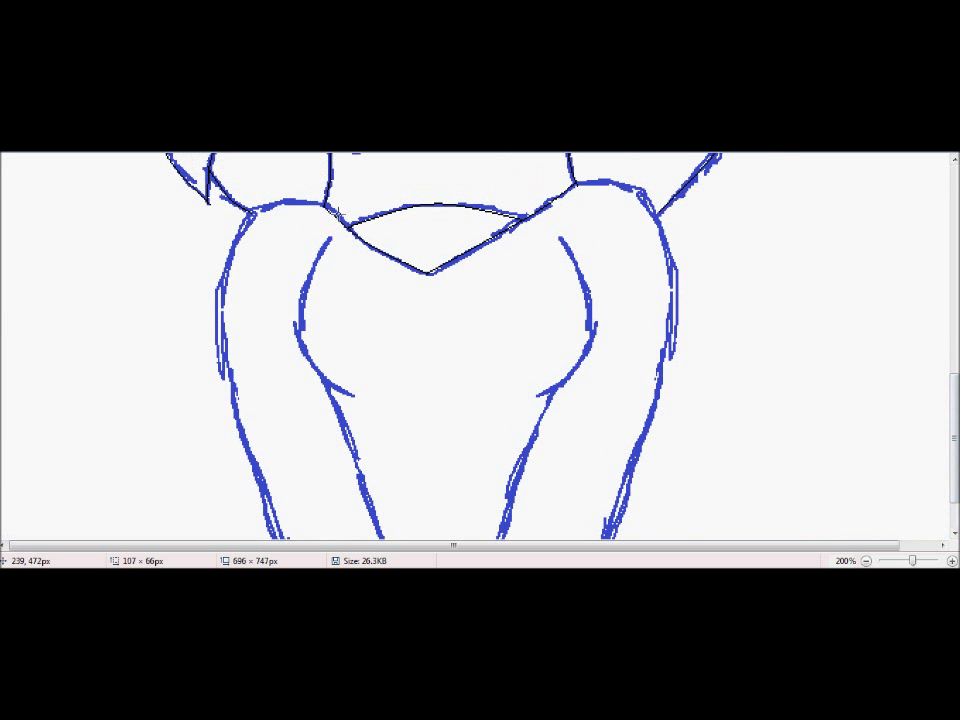
pyautogui.moveTo(325, 205)
pyautogui.mouseDown()
pyautogui.moveTo(189, 231)
pyautogui.moveTo(253, 210)
pyautogui.mouseUp()
pyautogui.moveTo(575, 185); pyautogui.dragTo(640, 188)
pyautogui.scroll(-2, 413, 305)
pyautogui.moveTo(225, 207)
pyautogui.mouseDown()
pyautogui.moveTo(221, 390)
pyautogui.moveTo(298, 532)
pyautogui.mouseUp()
pyautogui.moveTo(325, 310); pyautogui.dragTo(405, 533)
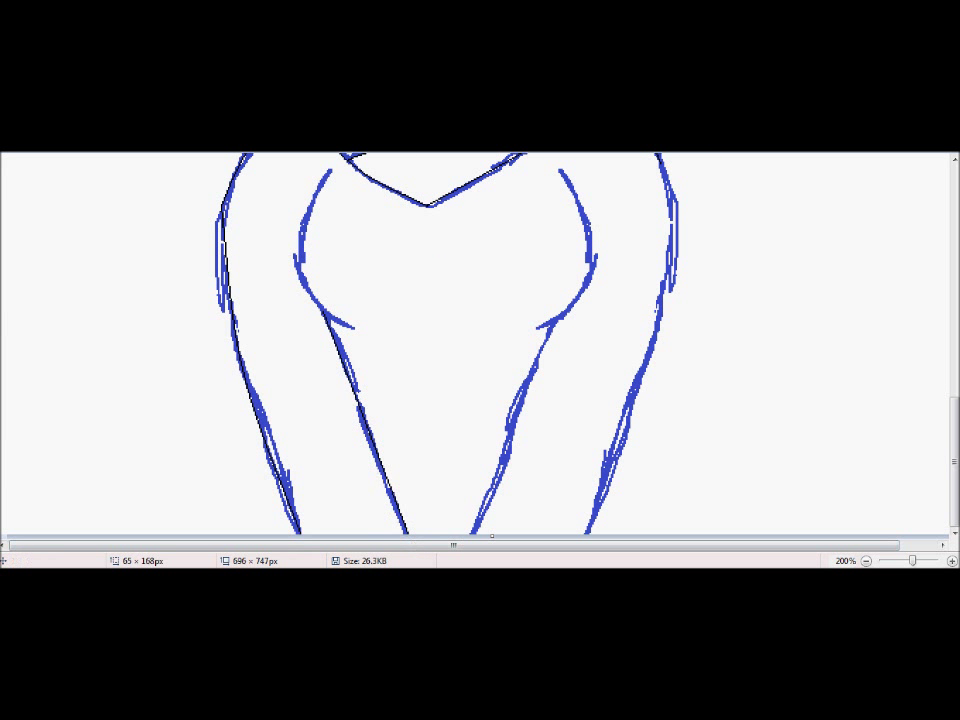
# Step: Trace the inner and outer edges of the right arm in black
pyautogui.moveTo(540, 328); pyautogui.dragTo(476, 476)
pyautogui.hotkey('ctrl', 'z')
pyautogui.moveTo(553, 322); pyautogui.dragTo(507, 434)
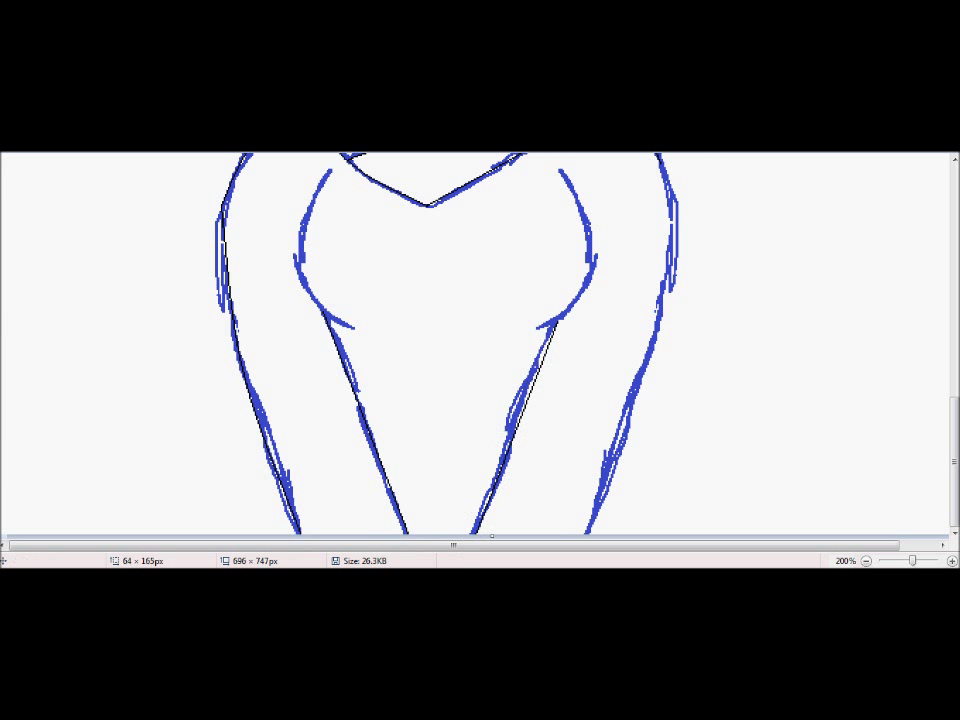
pyautogui.scroll(3, 685, 234)
pyautogui.scroll(-3, 685, 234)
pyautogui.moveTo(659, 157); pyautogui.dragTo(670, 287)
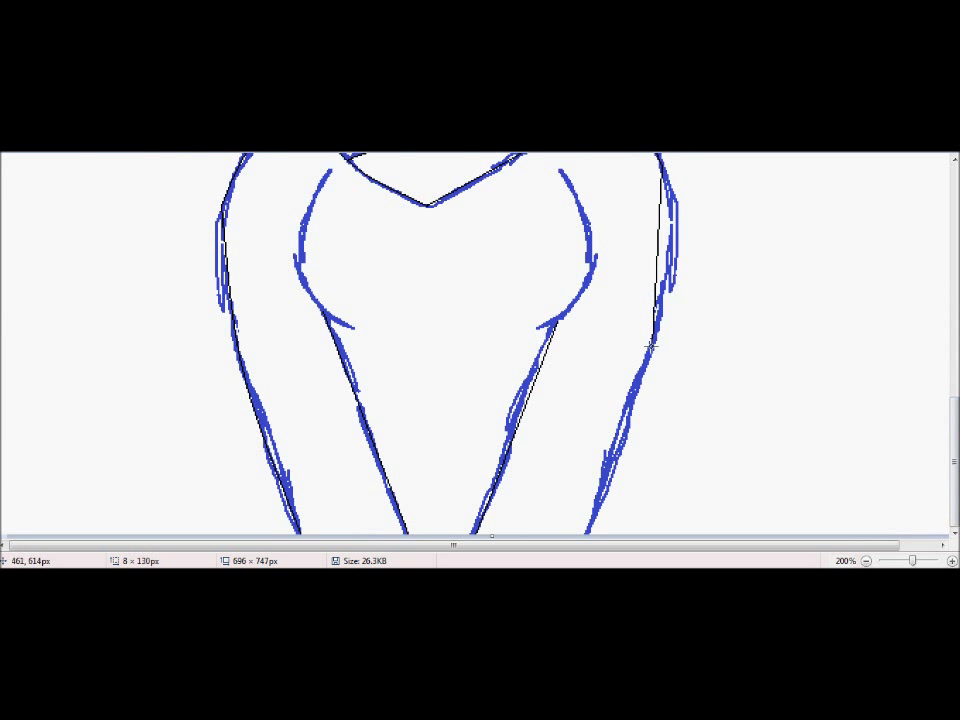
pyautogui.scroll(3, 672, 284)
pyautogui.scroll(-3, 672, 284)
# Step: Trace the left and right chest curves between the arms
pyautogui.click(228, 185)
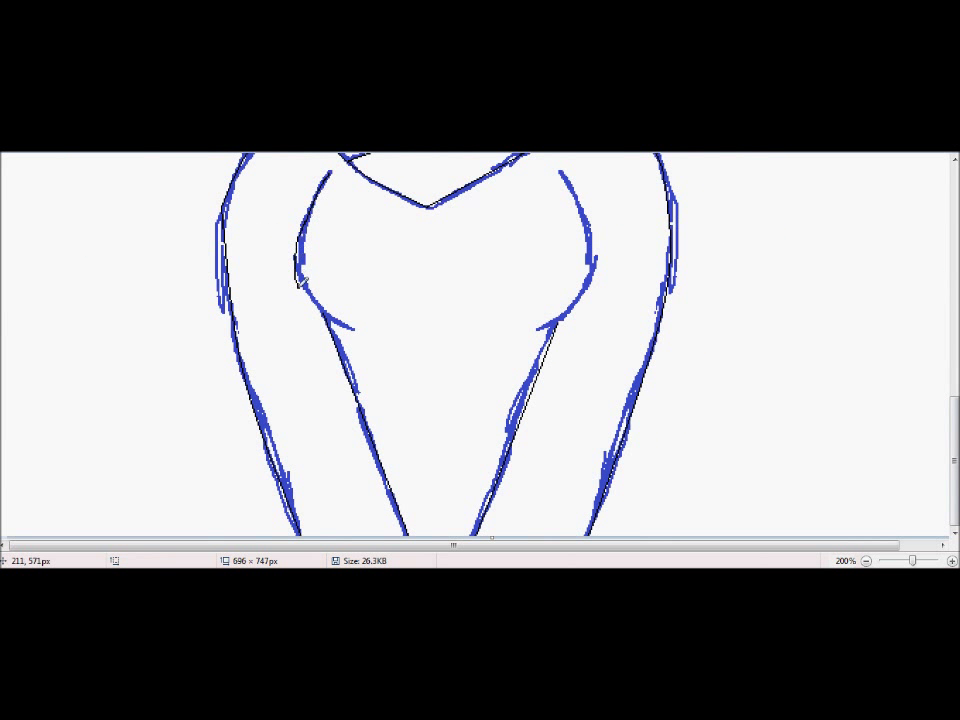
pyautogui.moveTo(285, 274); pyautogui.dragTo(298, 231)
pyautogui.moveTo(338, 341); pyautogui.dragTo(269, 269)
pyautogui.moveTo(536, 321); pyautogui.dragTo(589, 298)
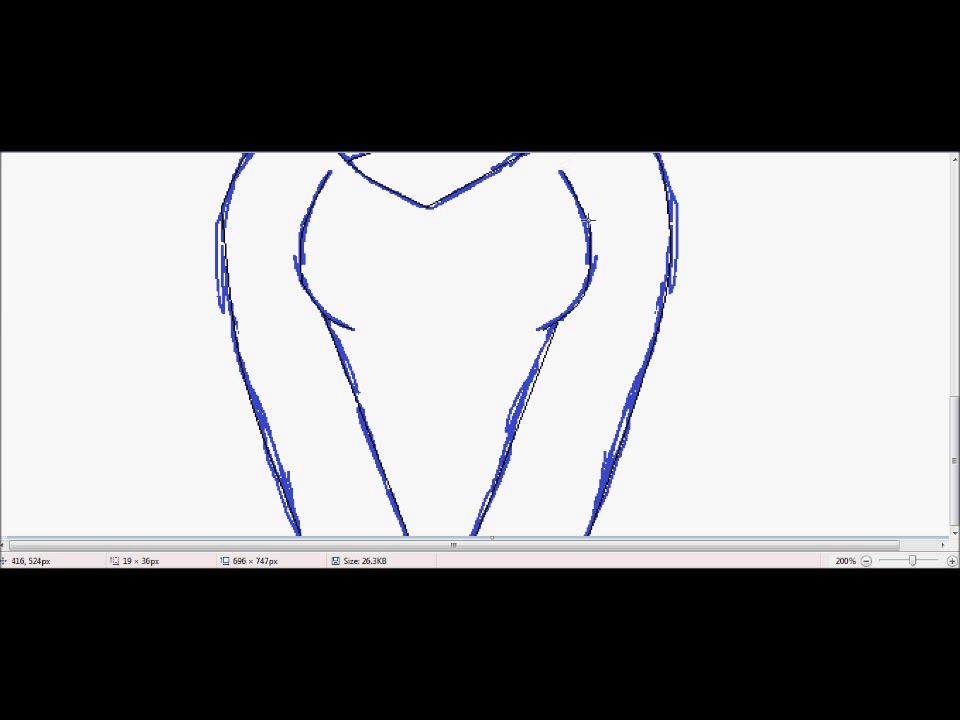
# Step: Select the whole picture and invert its colours
pyautogui.keyDown('ctrl'); pyautogui.scroll(-2, 579, 193); pyautogui.keyUp('ctrl')
pyautogui.click(95, 148)
pyautogui.click(115, 211)
pyautogui.rightClick(209, 246)
pyautogui.click(242, 397)
# Step: Convert the inverted picture to black and white in the image properties to drop the coloured sketch lines
pyautogui.hotkey('alt', 'f')
pyautogui.click(86, 358)
pyautogui.click(491, 369)
pyautogui.click(499, 407)
pyautogui.hotkey('ctrl', 'e')
pyautogui.click(501, 407)
# Step: Select the whole picture again and invert its colours back to black lines on white
pyautogui.keyDown('ctrl'); pyautogui.scroll(1, 508, 334); pyautogui.keyUp('ctrl')
pyautogui.click(95, 148)
pyautogui.click(115, 211)
pyautogui.scroll(-1, 200, 300)
pyautogui.rightClick(133, 202)
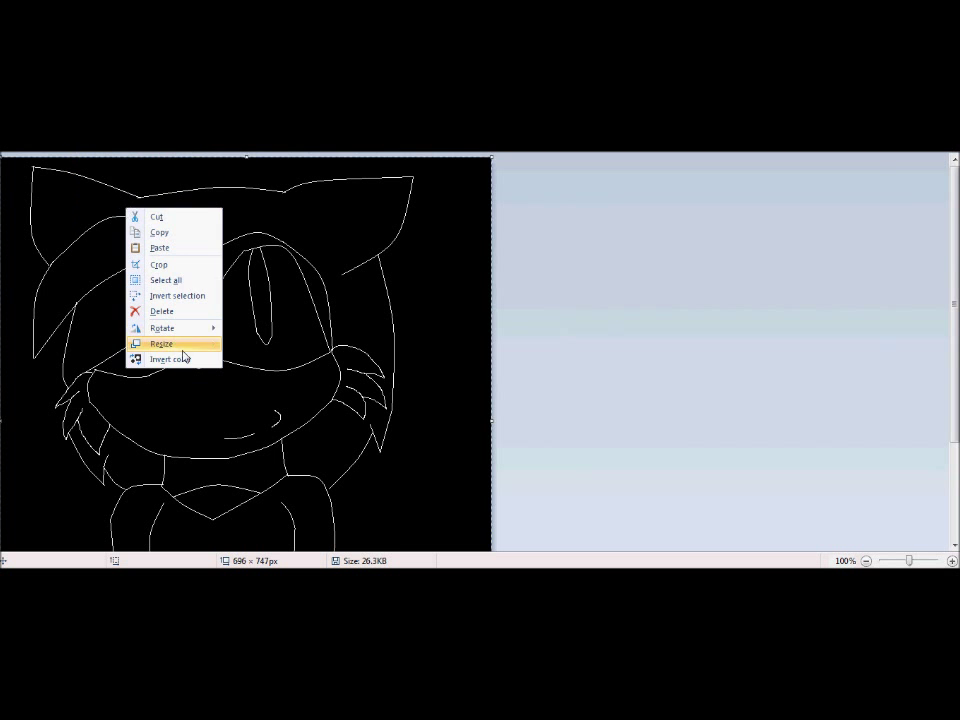
pyautogui.click(184, 358)
pyautogui.scroll(-2, 955, 402)
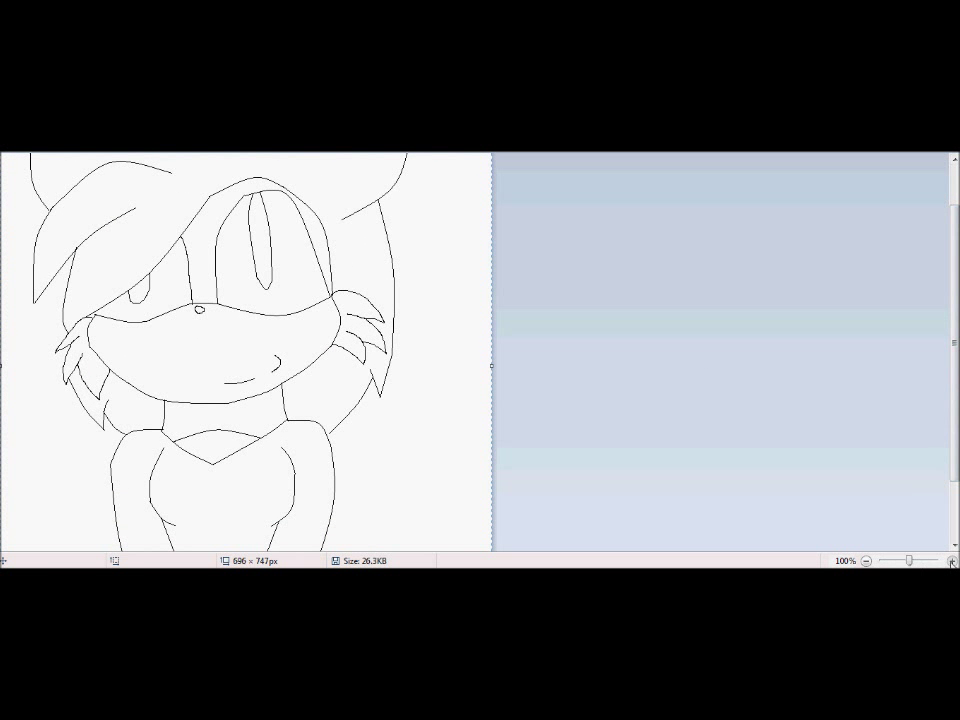
# Step: Draw the missing left head edge as a curve running down from the hair strand to the cheek fur
pyautogui.keyDown('ctrl'); pyautogui.scroll(1, 259, 195); pyautogui.keyUp('ctrl')
pyautogui.moveTo(96, 257); pyautogui.dragTo(128, 390)
pyautogui.click(86, 272)
pyautogui.moveTo(86, 272)
pyautogui.mouseDown()
pyautogui.moveTo(120, 421)
pyautogui.moveTo(111, 386)
pyautogui.moveTo(94, 385)
pyautogui.mouseUp()
pyautogui.press('Return')
pyautogui.moveTo(951, 352); pyautogui.dragTo(951, 300)
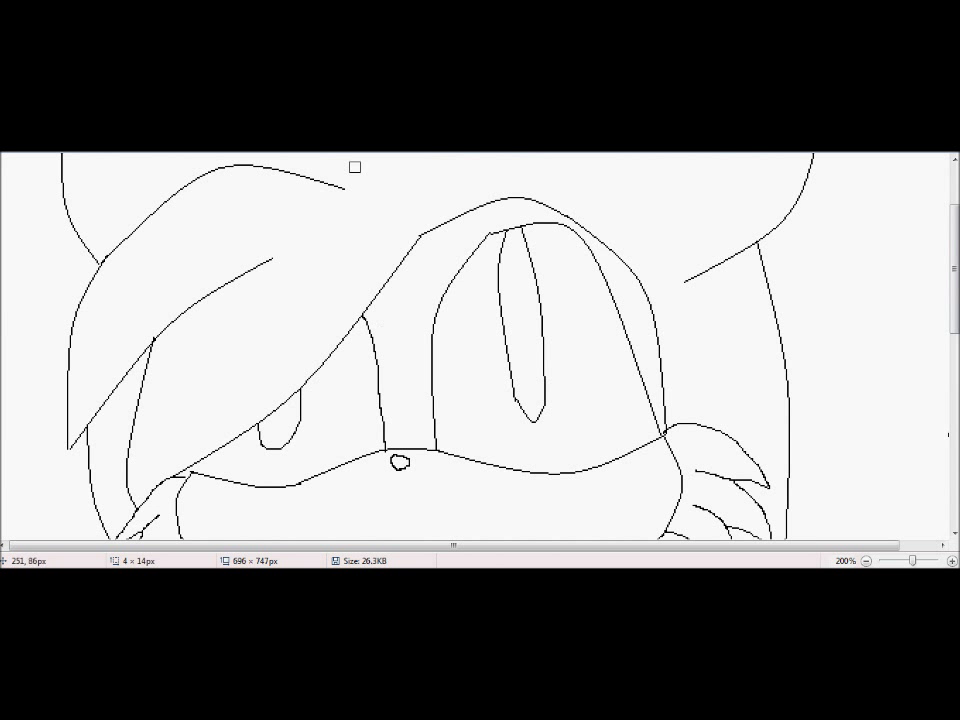
pyautogui.scroll(-10, 486, 227)
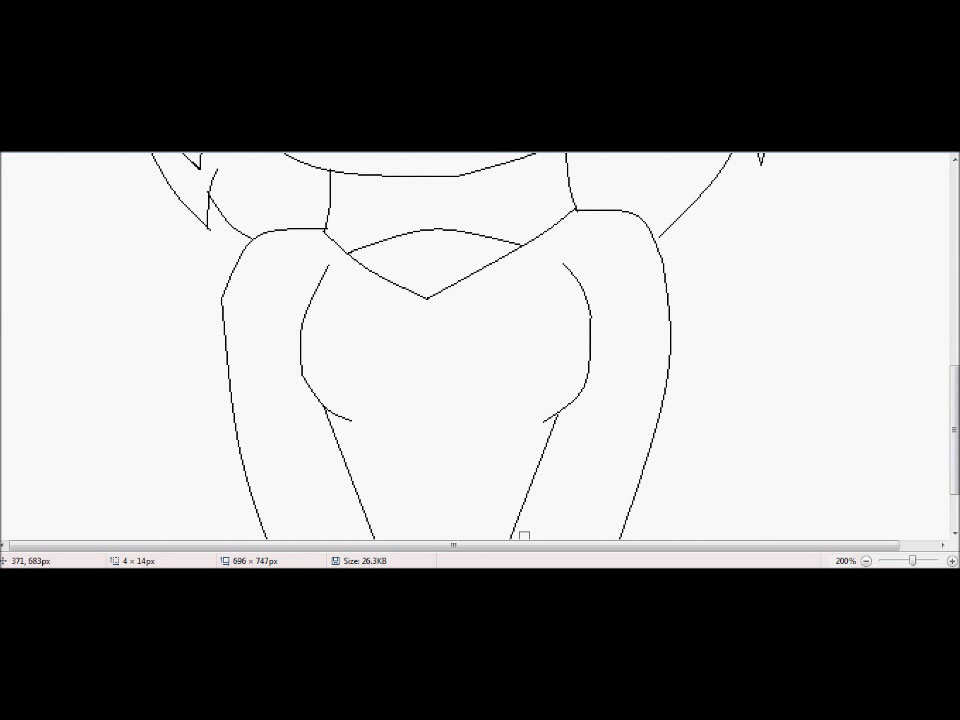
pyautogui.scroll(1, 523, 536)
pyautogui.moveTo(533, 429); pyautogui.dragTo(589, 311)
pyautogui.click(100, 130)
pyautogui.click(116, 178)
pyautogui.moveTo(326, 422)
pyautogui.mouseDown()
pyautogui.moveTo(291, 396)
pyautogui.moveTo(326, 420)
pyautogui.mouseUp()
pyautogui.rightClick(324, 348)
pyautogui.click(357, 371)
pyautogui.rightClick(563, 381)
pyautogui.press('Escape')
pyautogui.scroll(-2, 772, 360)
# Step: Fill the irises of both eyes with red
pyautogui.scroll(8, 772, 360)
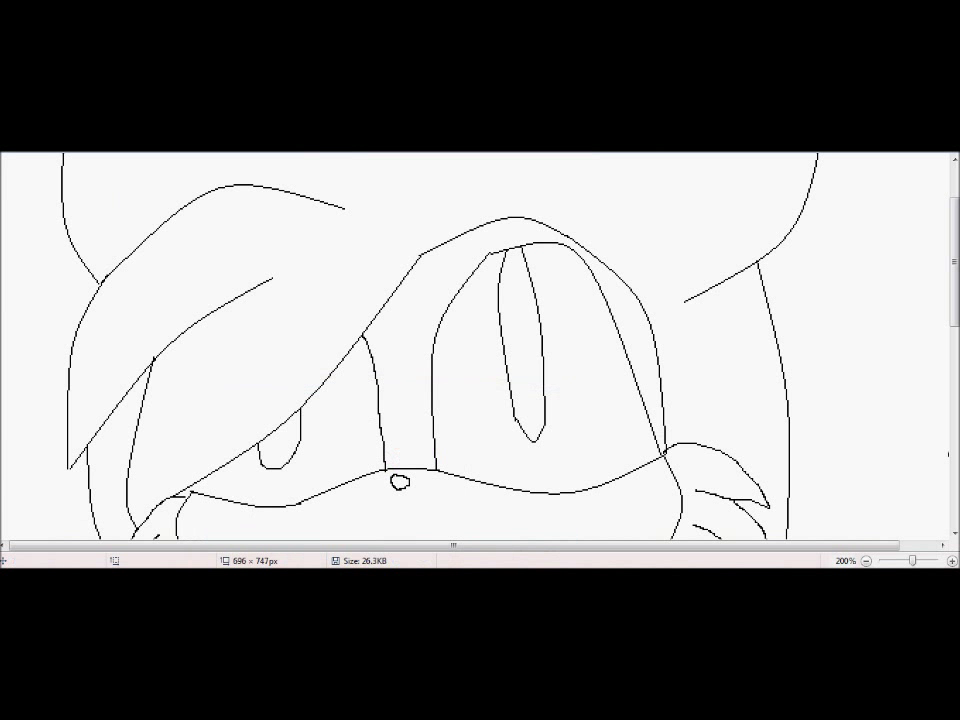
pyautogui.click(521, 300)
pyautogui.click(280, 445)
pyautogui.scroll(-4, 480, 350)
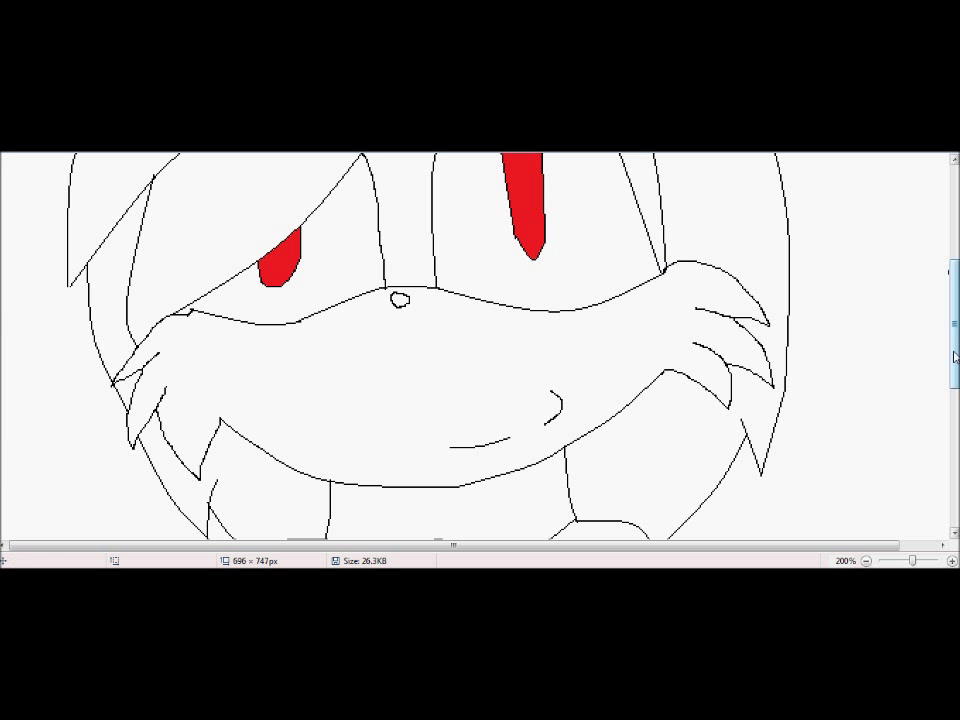
# Step: Outline a highlight at the top of the large eye's red iris and fill it with white
pyautogui.scroll(-1, 696, 268)
pyautogui.moveTo(953, 330); pyautogui.dragTo(953, 395)
pyautogui.scroll(3, 926, 287)
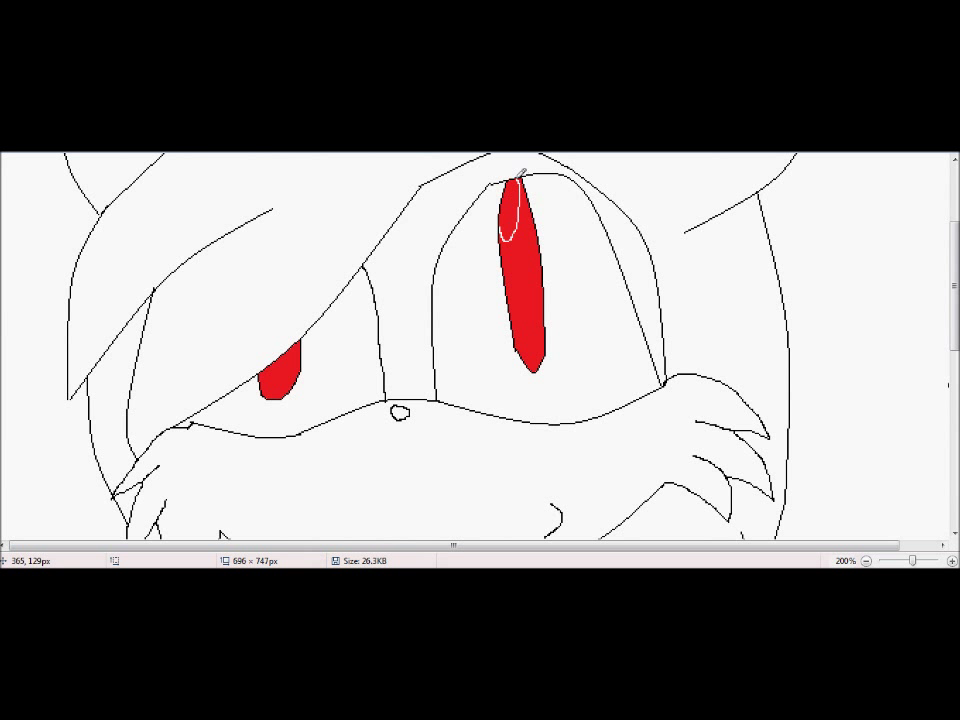
pyautogui.click(508, 215)
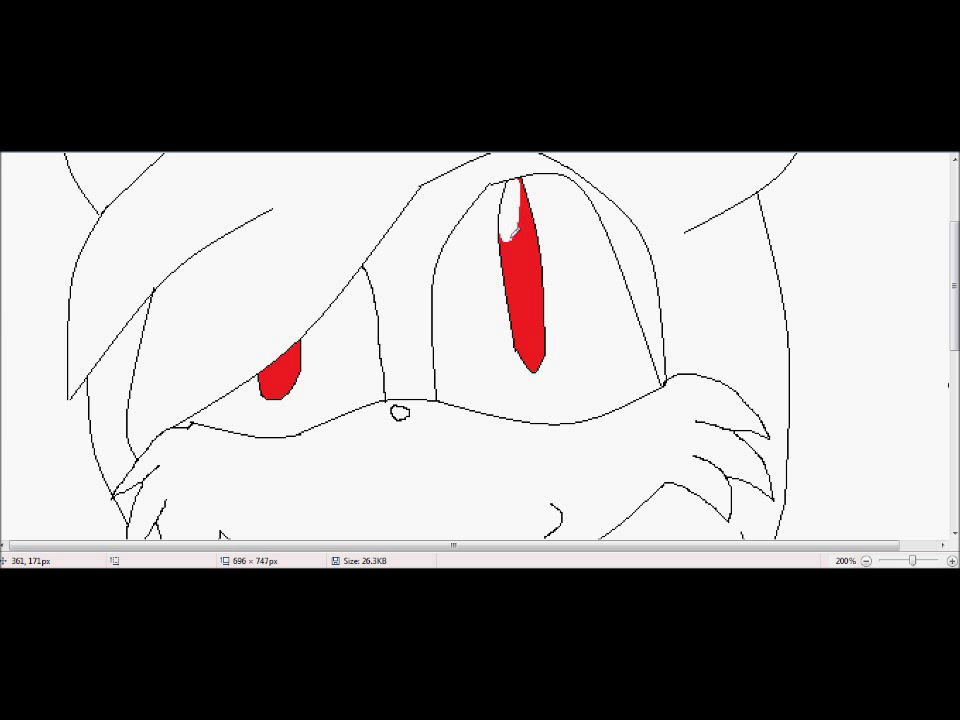
# Step: Draw a narrow pupil inside the large eye's red iris, redoing the first outline, and fill it with black
pyautogui.click(470, 150)
pyautogui.click(469, 189)
pyautogui.moveTo(516, 242); pyautogui.dragTo(531, 223)
pyautogui.click(521, 256)
pyautogui.hotkey('ctrl', 'z')
pyautogui.hotkey('ctrl', 'z')
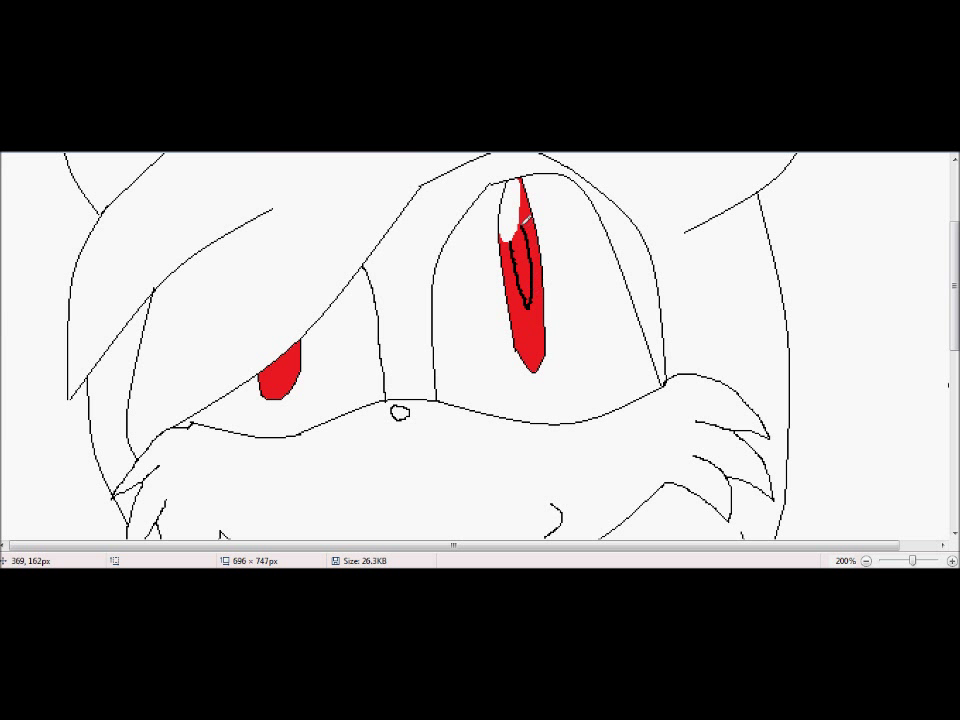
pyautogui.click(519, 256)
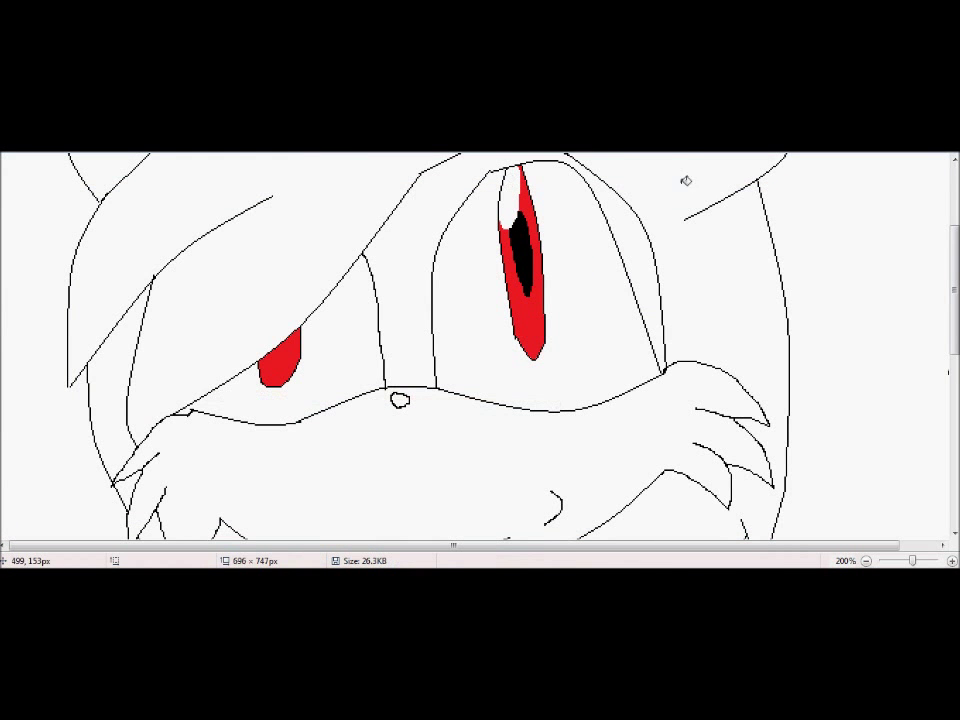
pyautogui.click(686, 181)
pyautogui.hotkey('ctrl', 'z')
pyautogui.scroll(-5, 679, 428)
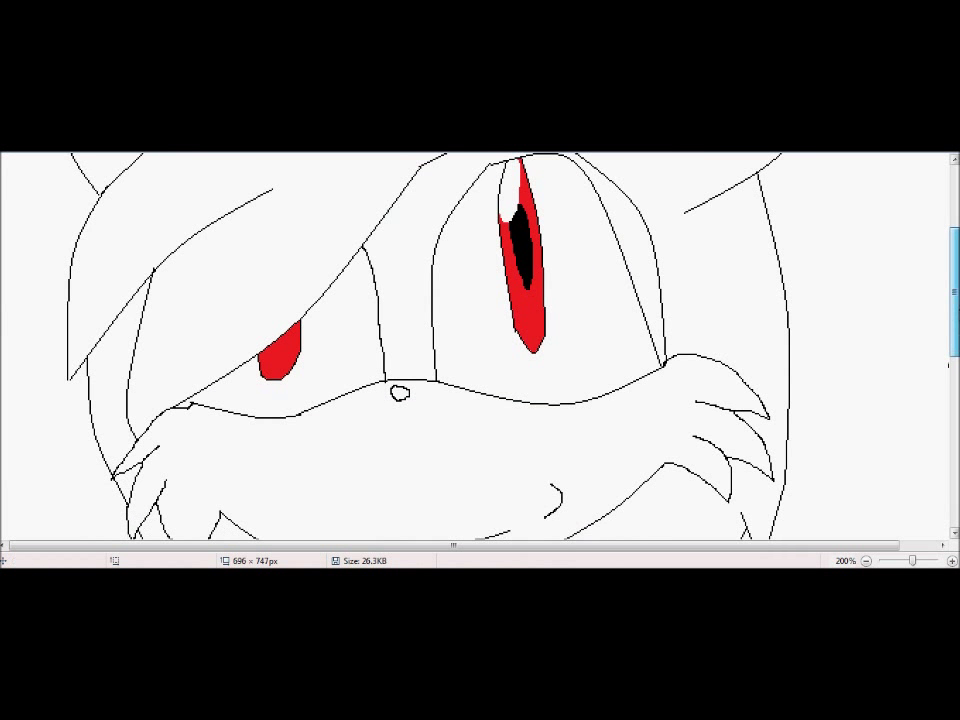
# Step: Close the outline gap at the tip of the long hair strand and fill the head, hair and lower-right fur with grey
pyautogui.press('p')
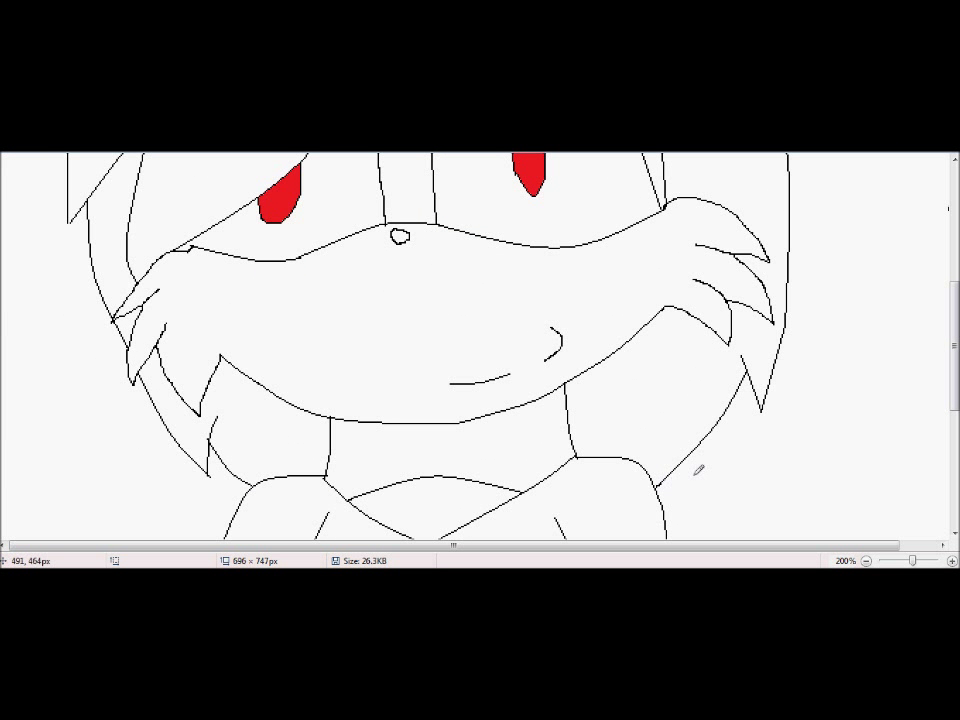
pyautogui.scroll(5, 660, 482)
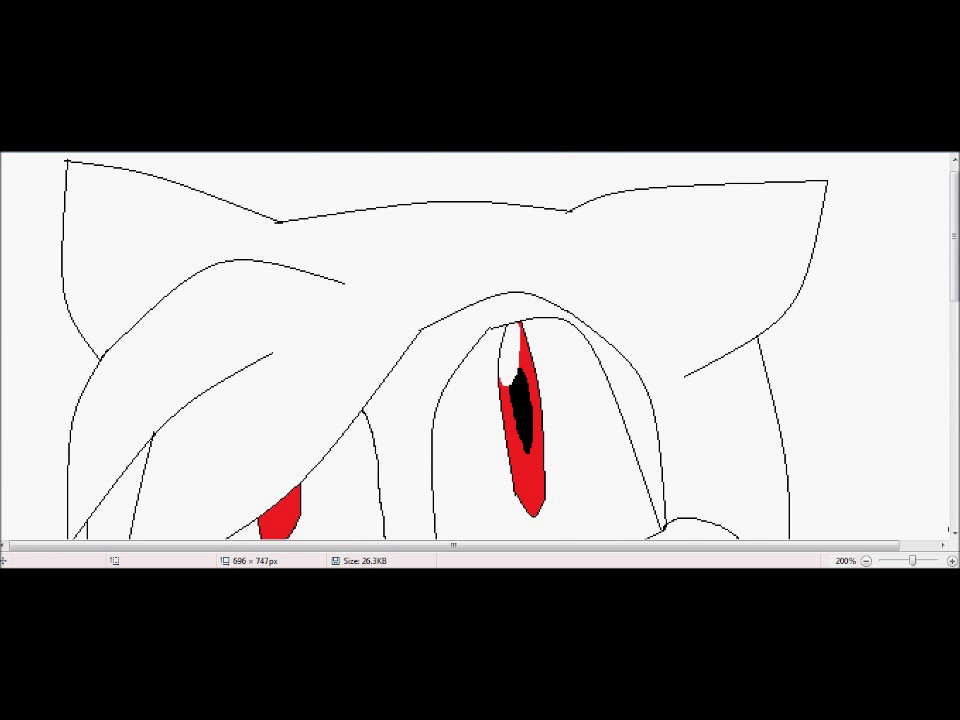
pyautogui.click(834, 246)
pyautogui.scroll(-3, 834, 246)
pyautogui.hotkey('ctrl', 'z')
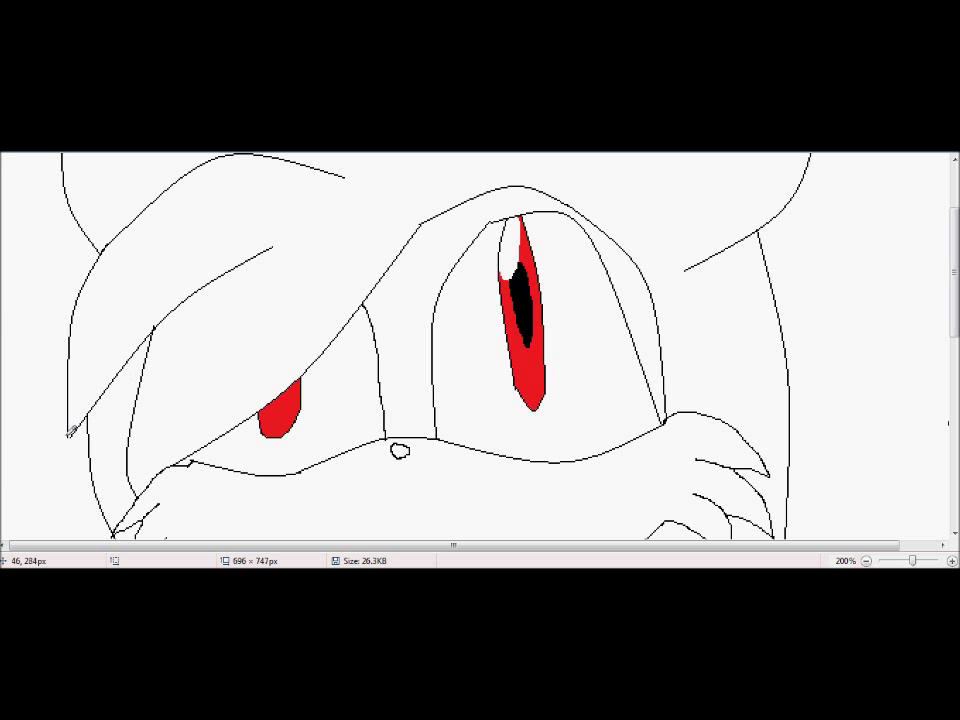
pyautogui.hotkey('ctrl', 'y')
pyautogui.scroll(-4, 574, 304)
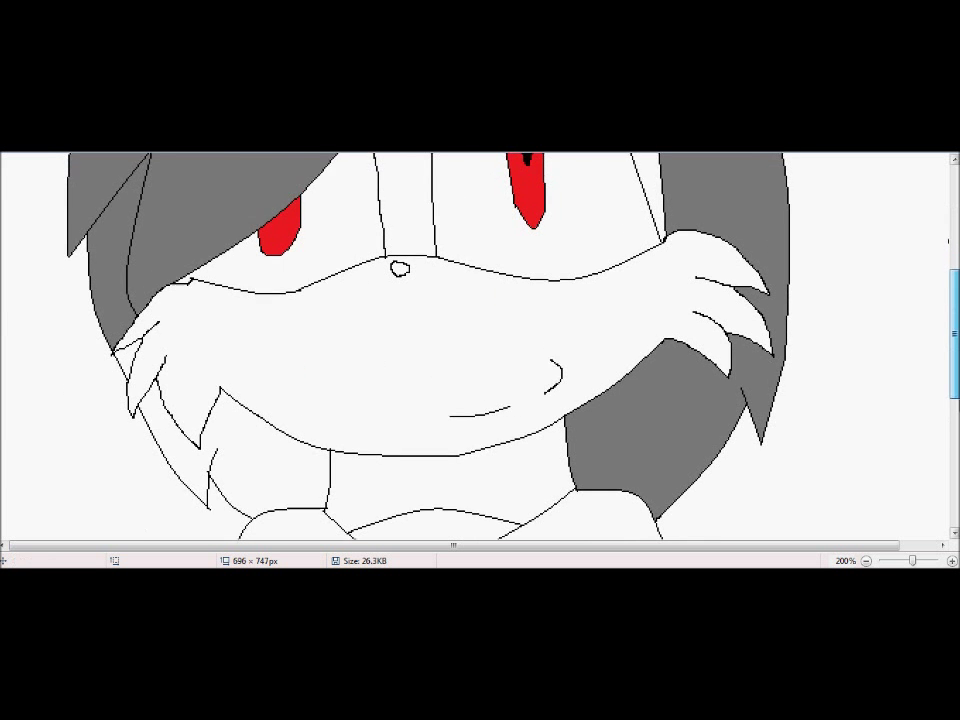
pyautogui.scroll(3, 160, 260)
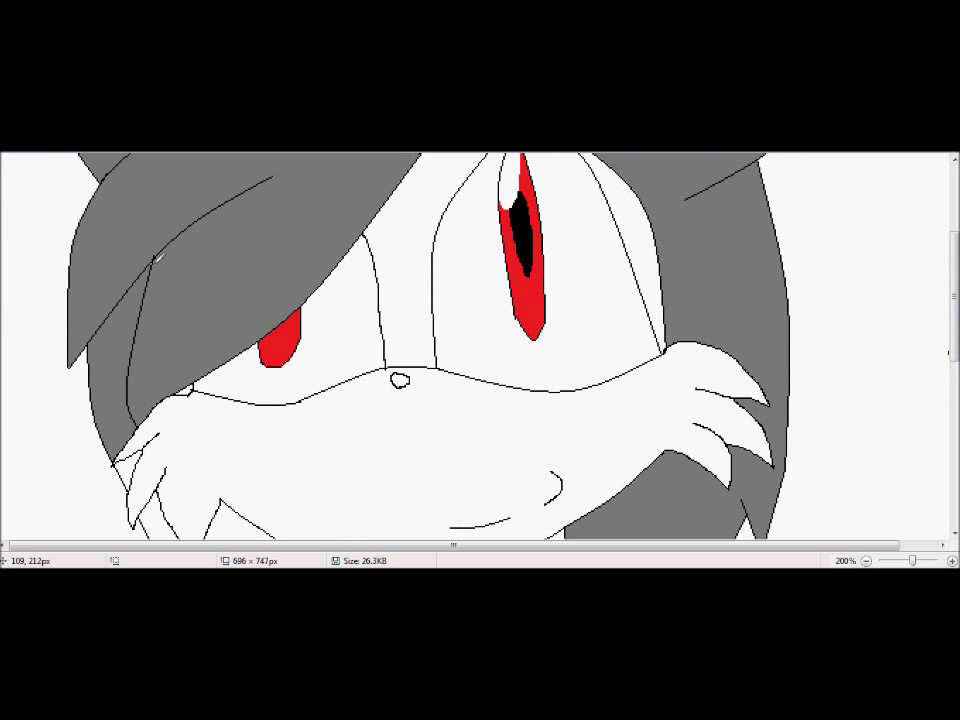
# Step: Fill the lower-left fur, the neck and the areas around the eyes with grey, and colour the nose black
pyautogui.click(240, 525)
pyautogui.scroll(1, 450, 350)
pyautogui.click(408, 300)
pyautogui.scroll(-4, 551, 366)
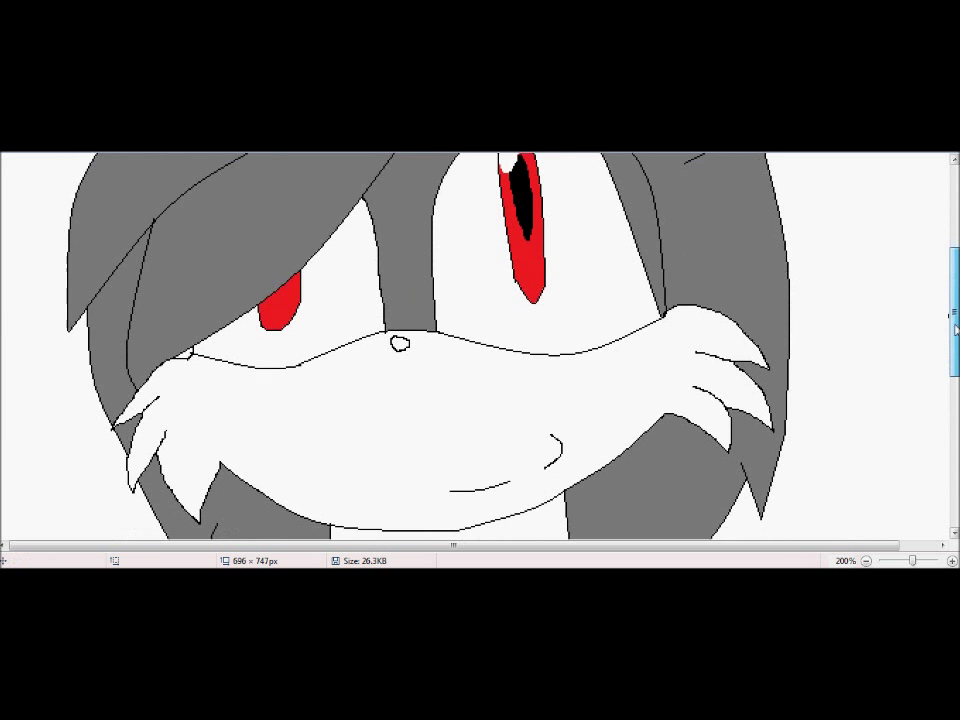
pyautogui.scroll(4, 551, 366)
pyautogui.scroll(-1, 948, 396)
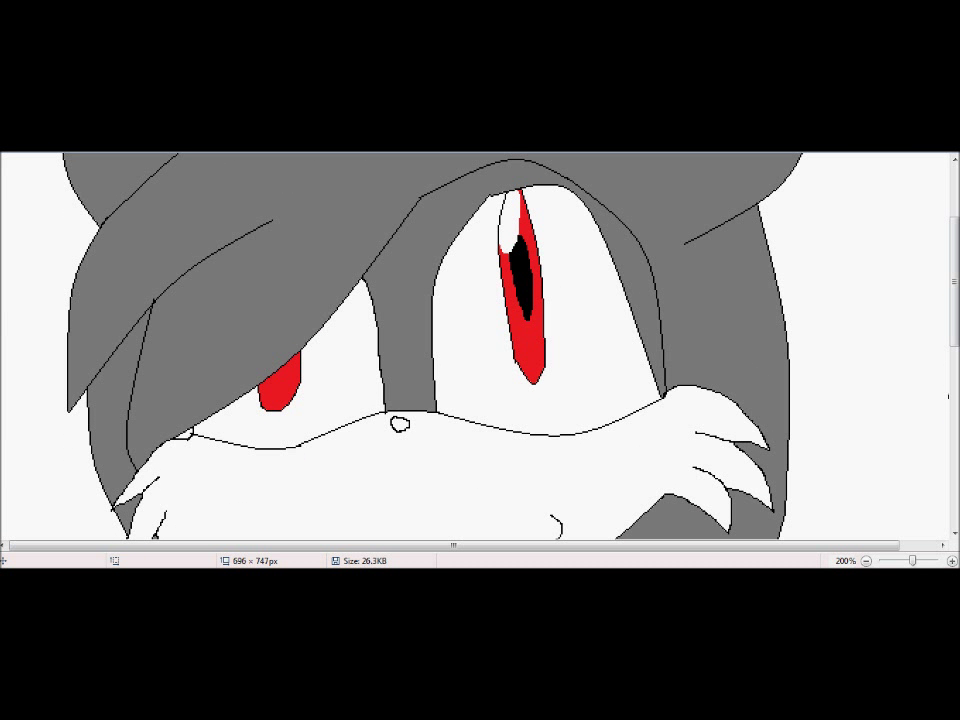
pyautogui.scroll(-3, 475, 345)
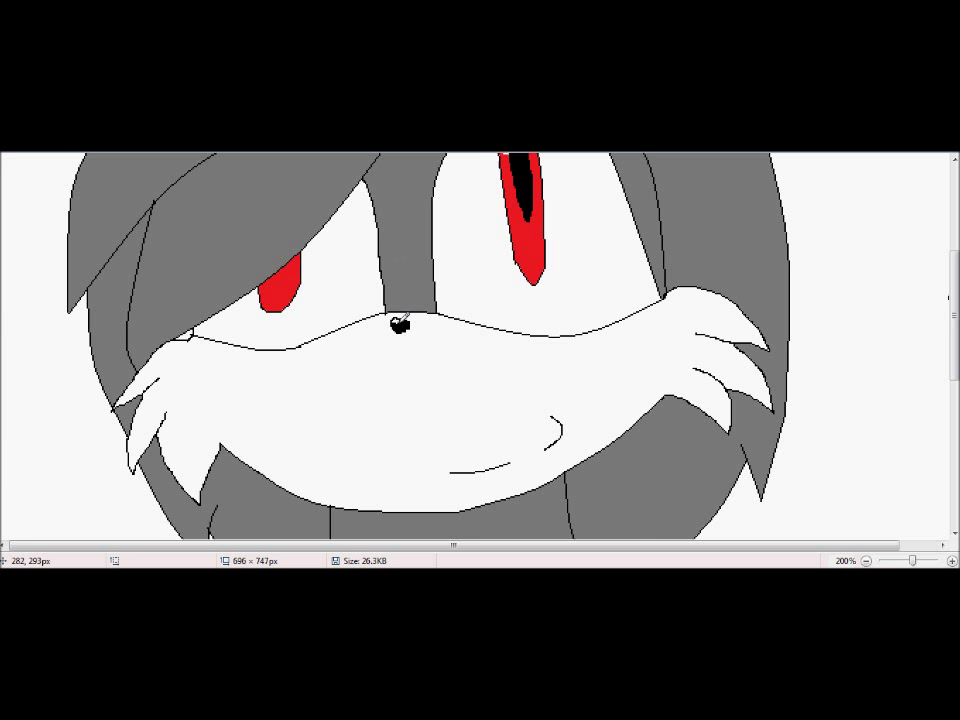
# Step: Fill the pointed neckline area below the neck with purple
pyautogui.scroll(-10, 398, 323)
pyautogui.scroll(10, 450, 350)
pyautogui.scroll(-10, 450, 350)
pyautogui.click(430, 215)
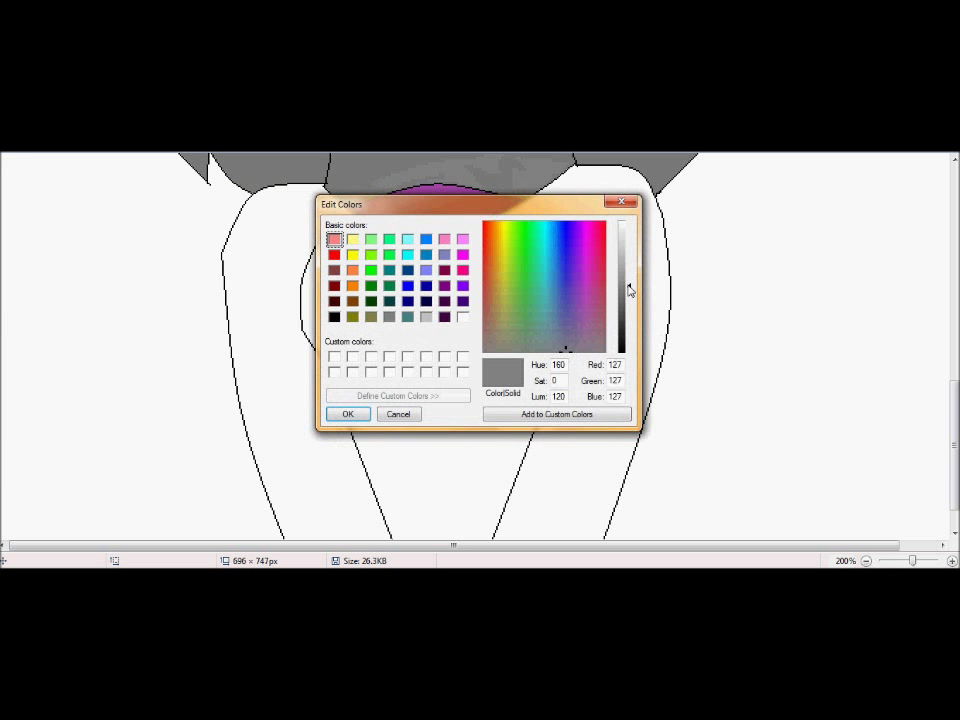
# Step: Mix a darker grey, add it to the custom colors, and fill the torso and arms with it
pyautogui.moveTo(628, 285); pyautogui.dragTo(628, 317)
pyautogui.click(536, 414)
pyautogui.click(345, 414)
pyautogui.click(430, 420)
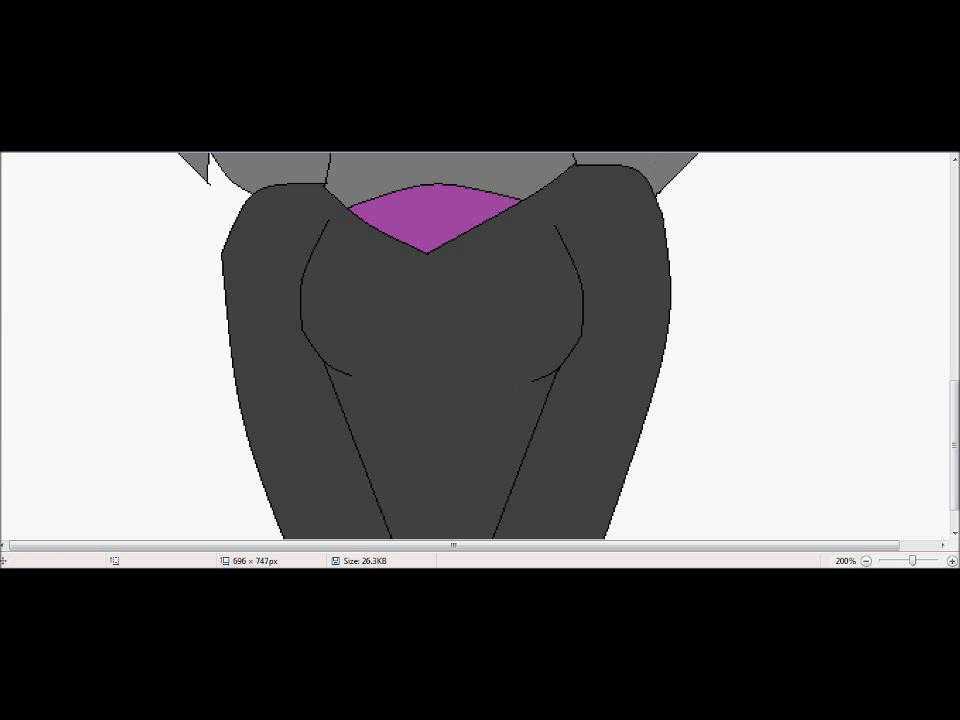
# Step: Mix a near-black colour and fill both sleeves with it, closing the shoulder lines against the torso
pyautogui.click(347, 414)
pyautogui.scroll(5, 480, 345)
pyautogui.scroll(-3, 480, 345)
pyautogui.scroll(6, 480, 345)
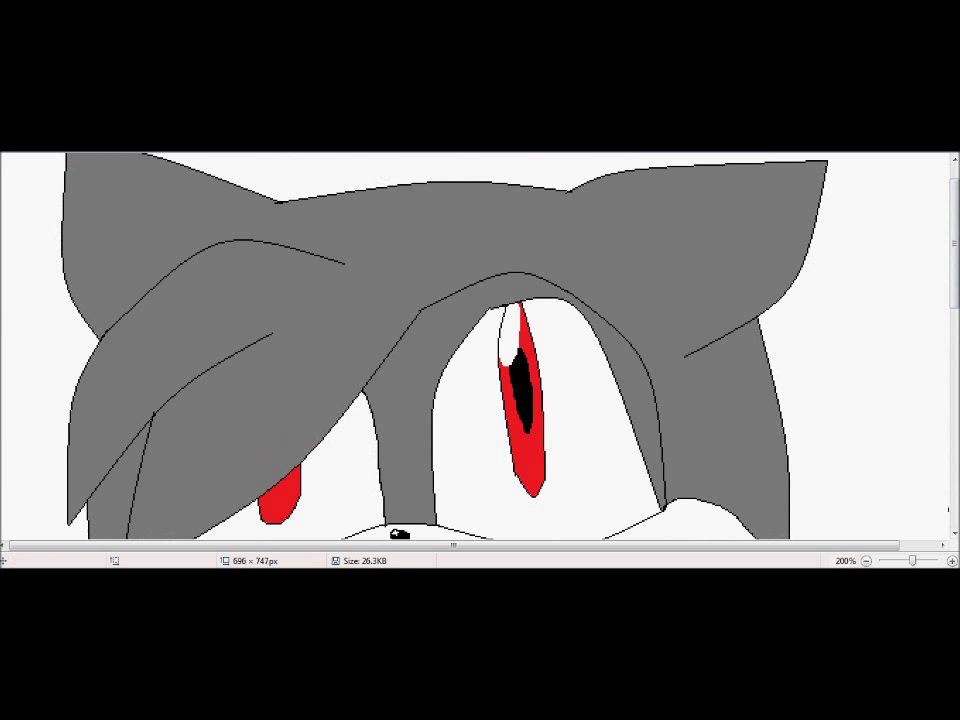
# Step: Draw a curved black inner line inside each of the two ears
pyautogui.click(478, 140)
pyautogui.click(478, 160)
pyautogui.moveTo(655, 247); pyautogui.dragTo(765, 188)
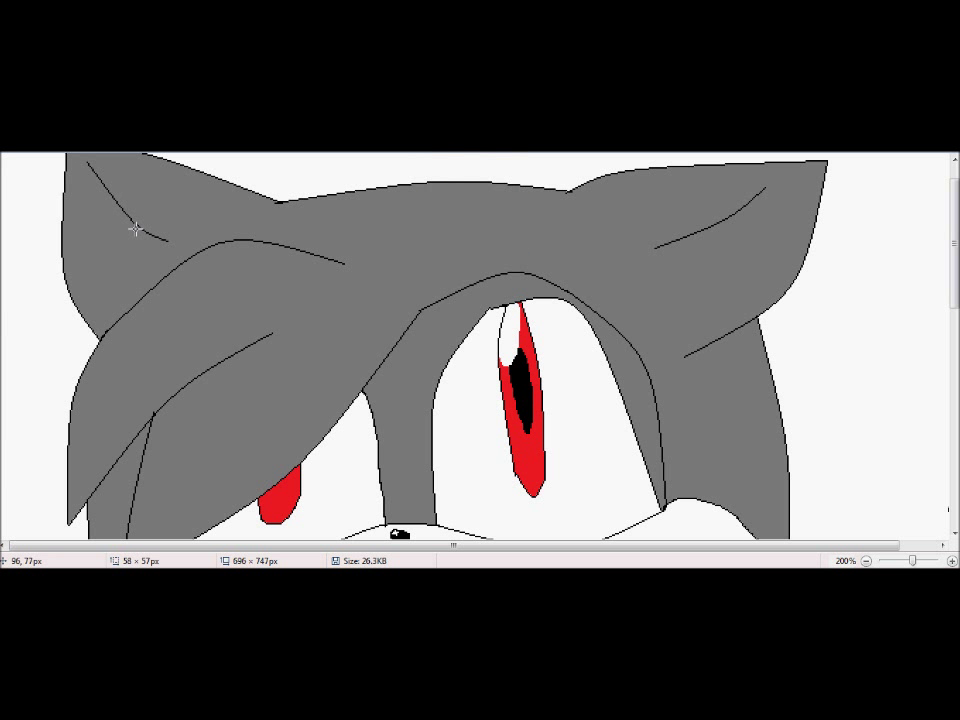
# Step: Mix a lighter grey, outline a band along the outer edge of the lower-right fur and fill it
pyautogui.scroll(-3, 952, 300)
pyautogui.scroll(-1, 949, 350)
pyautogui.moveTo(630, 302); pyautogui.dragTo(630, 270)
pyautogui.click(347, 413)
pyautogui.scroll(1, 703, 290)
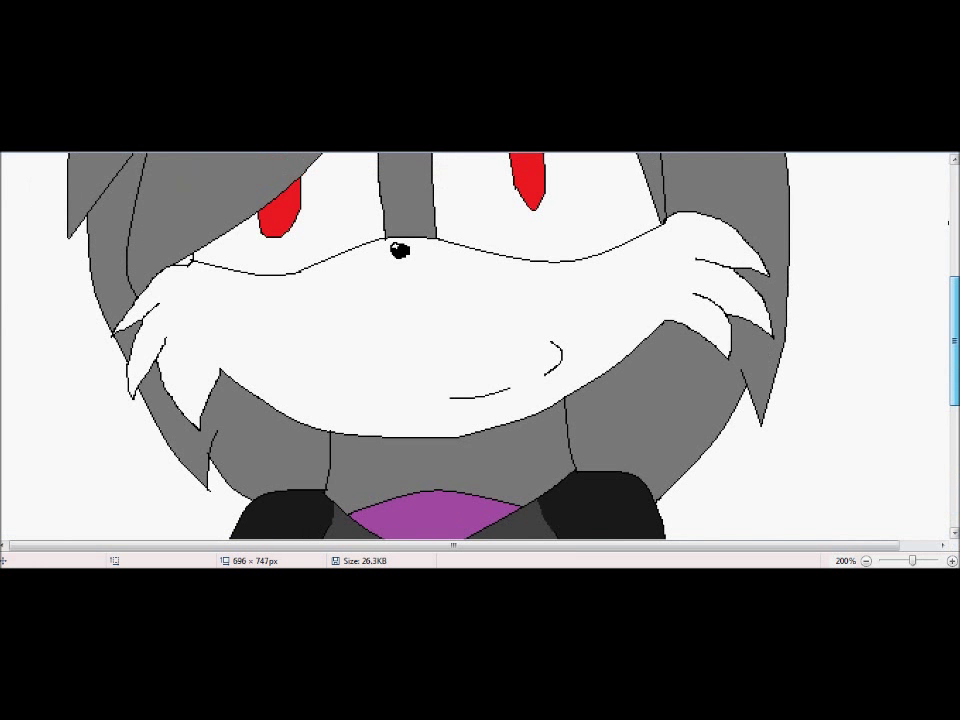
pyautogui.moveTo(712, 385); pyautogui.dragTo(645, 478)
pyautogui.moveTo(713, 386)
pyautogui.mouseDown()
pyautogui.moveTo(740, 352)
pyautogui.moveTo(748, 366)
pyautogui.mouseUp()
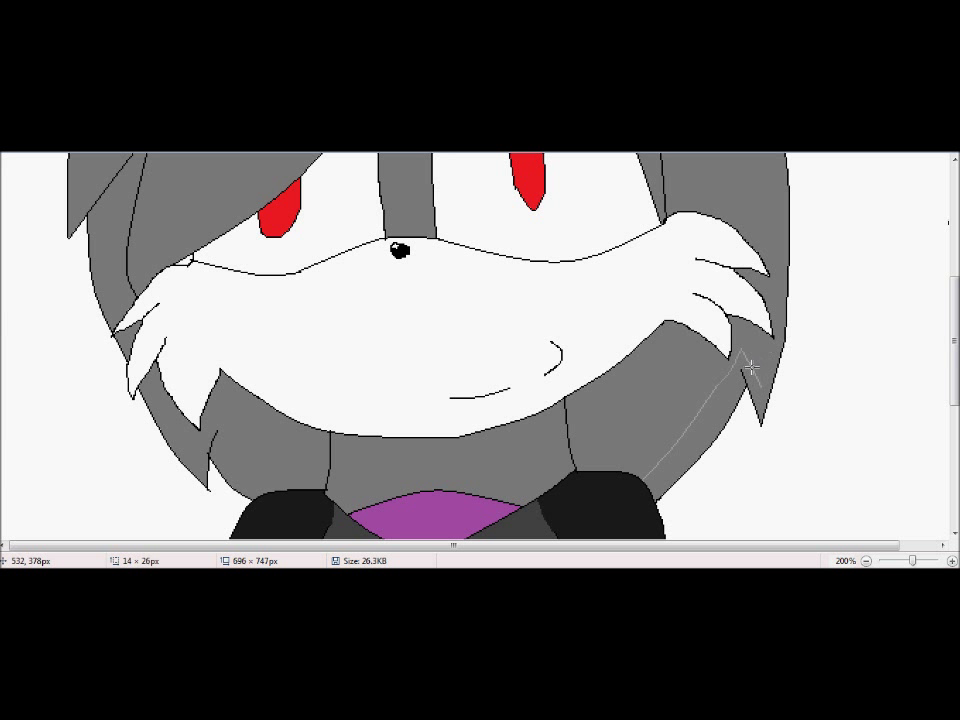
pyautogui.click(686, 452)
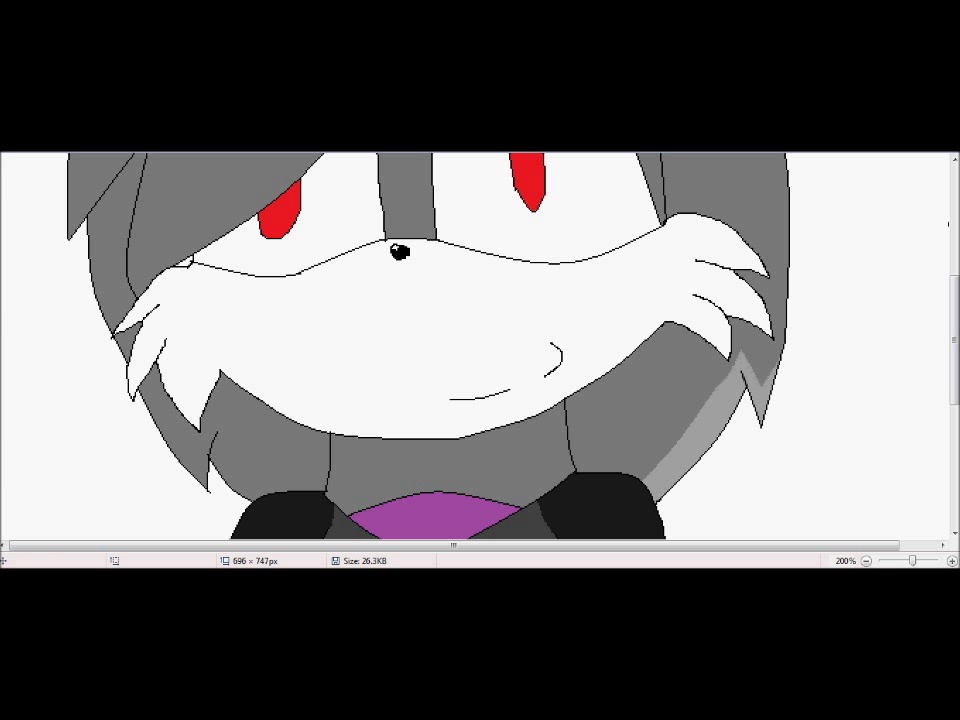
# Step: Shade the outer edge of the lower-left fur with the lighter grey and try a stroke higher on the face
pyautogui.moveTo(218, 431); pyautogui.dragTo(271, 486)
pyautogui.click(214, 446)
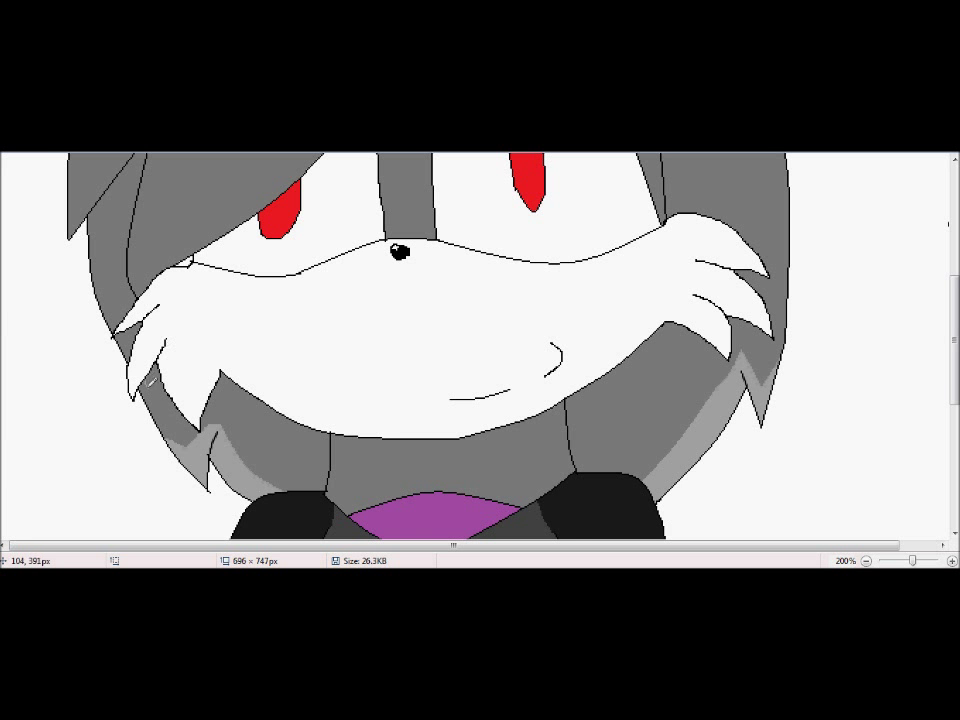
pyautogui.scroll(3, 643, 437)
pyautogui.scroll(-1, 277, 256)
pyautogui.moveTo(277, 256); pyautogui.dragTo(339, 258)
pyautogui.hotkey('ctrl', 'z')
pyautogui.scroll(-4, 137, 479)
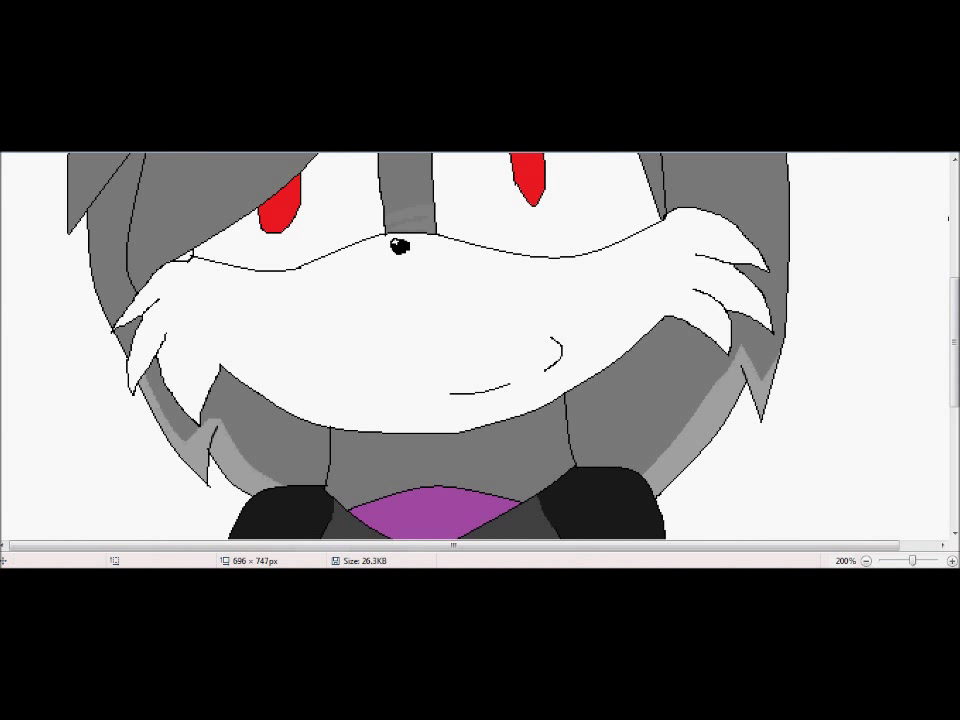
# Step: Remove the lighter grey shading from the lower fur on both sides of the head
pyautogui.moveTo(158, 418); pyautogui.dragTo(201, 429)
pyautogui.click(225, 455)
pyautogui.hotkey('ctrl', 'z')
pyautogui.click(225, 455)
pyautogui.click(700, 415)
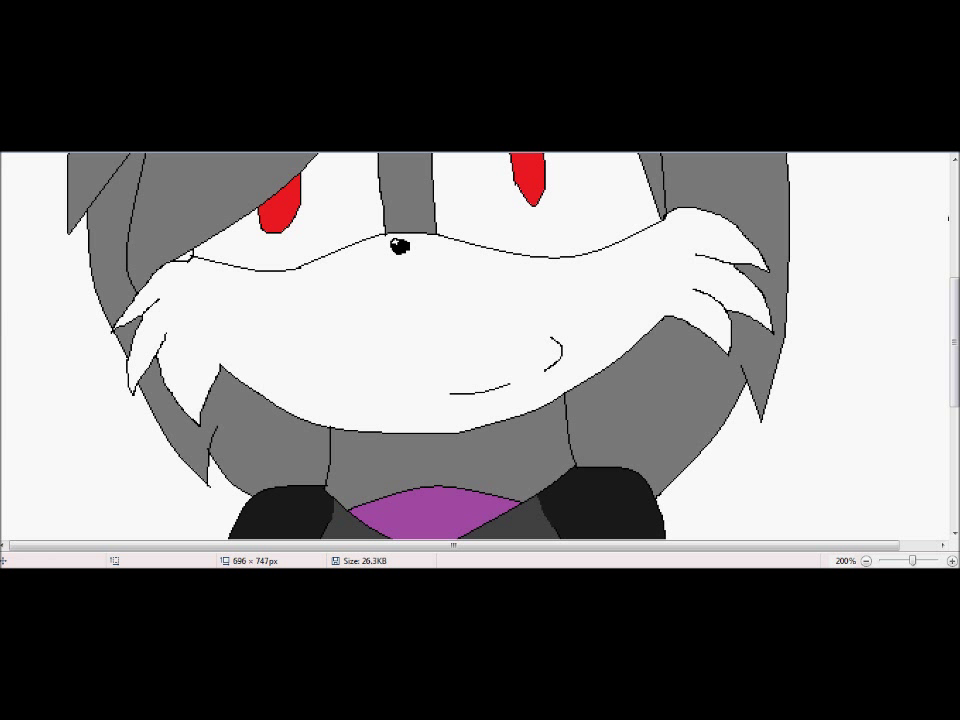
# Step: Draw wavy green boundaries and fill the lower fur tips on both sides and the front hair strands with green
pyautogui.scroll(-3, 480, 345)
pyautogui.moveTo(725, 248)
pyautogui.mouseDown()
pyautogui.moveTo(602, 313)
pyautogui.moveTo(613, 302)
pyautogui.mouseUp()
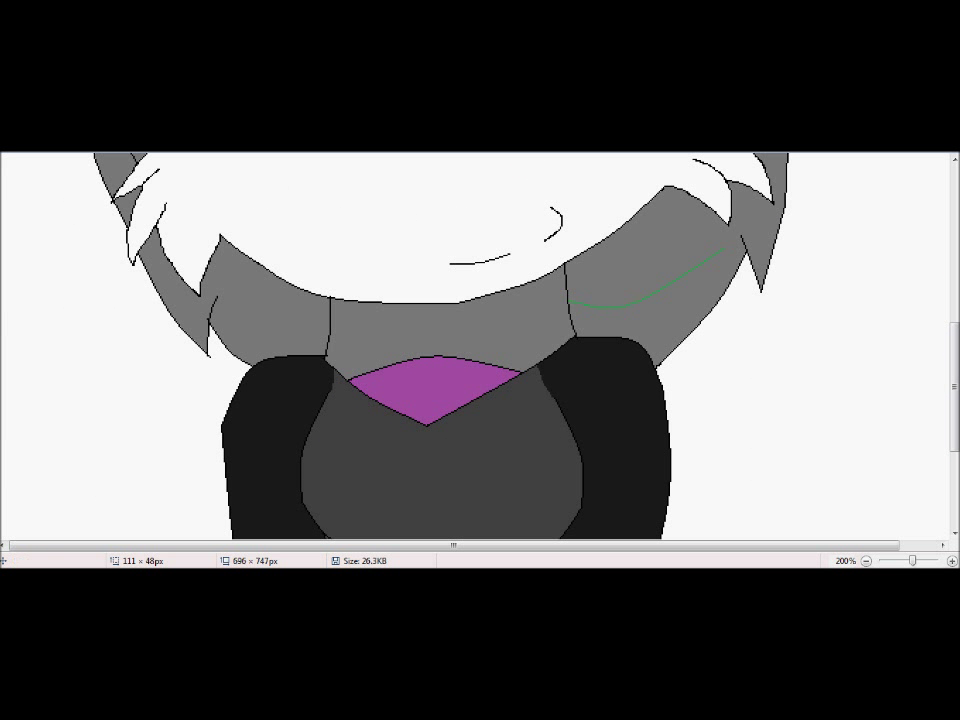
pyautogui.press('Return')
pyautogui.click(638, 300)
pyautogui.click(205, 300)
pyautogui.scroll(5, 480, 345)
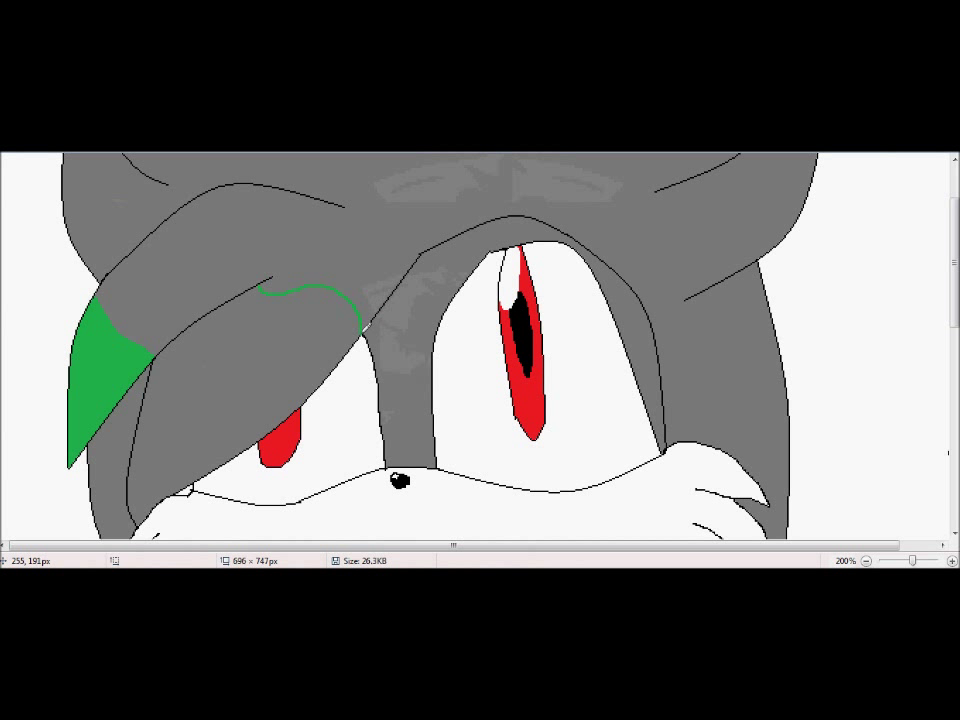
pyautogui.click(345, 335)
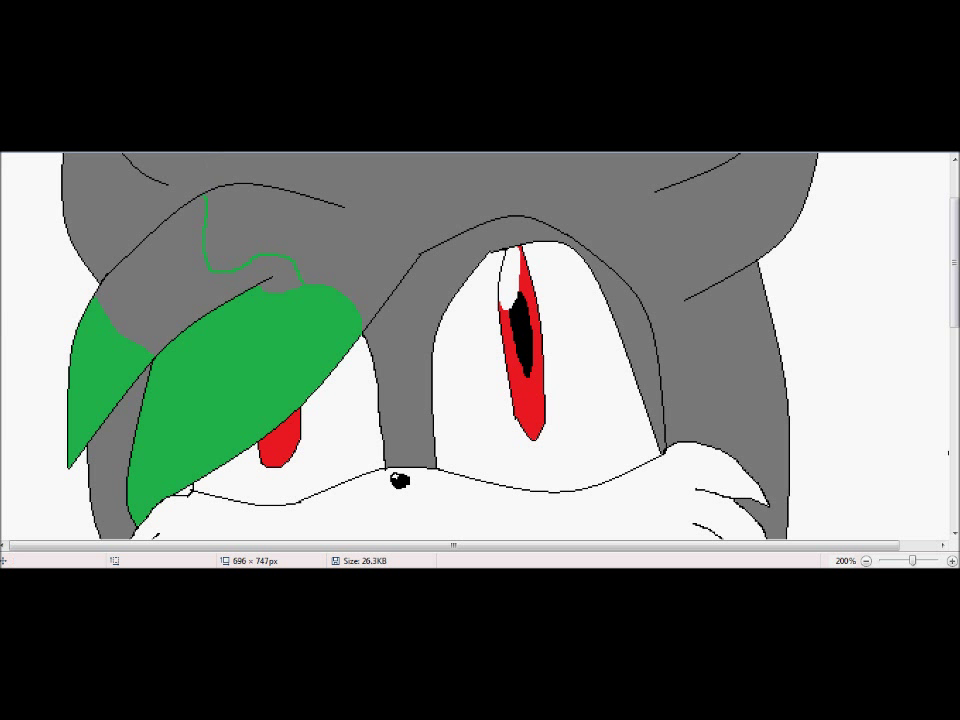
# Step: Mix a lighter green, outline bands along the lower edges of both front hair strands and fill them
pyautogui.click(630, 283)
pyautogui.click(347, 413)
pyautogui.moveTo(92, 300)
pyautogui.mouseDown()
pyautogui.moveTo(92, 339)
pyautogui.moveTo(120, 355)
pyautogui.mouseUp()
pyautogui.hotkey('ctrl', 'z')
pyautogui.moveTo(86, 318)
pyautogui.mouseDown()
pyautogui.moveTo(95, 398)
pyautogui.moveTo(170, 337)
pyautogui.mouseUp()
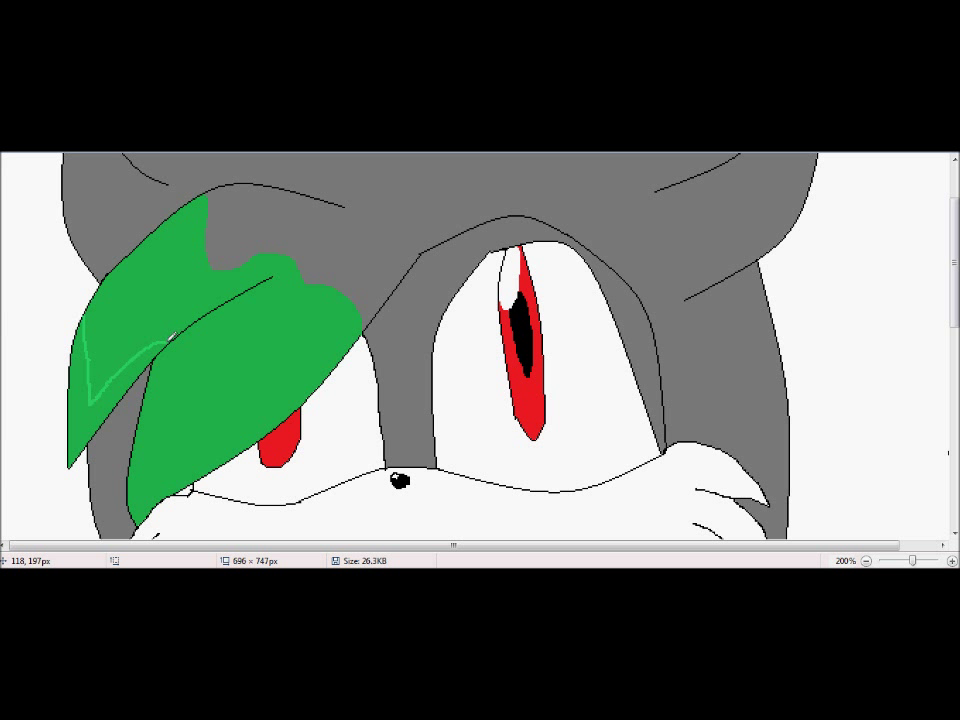
pyautogui.click(98, 358)
pyautogui.scroll(-1, 133, 274)
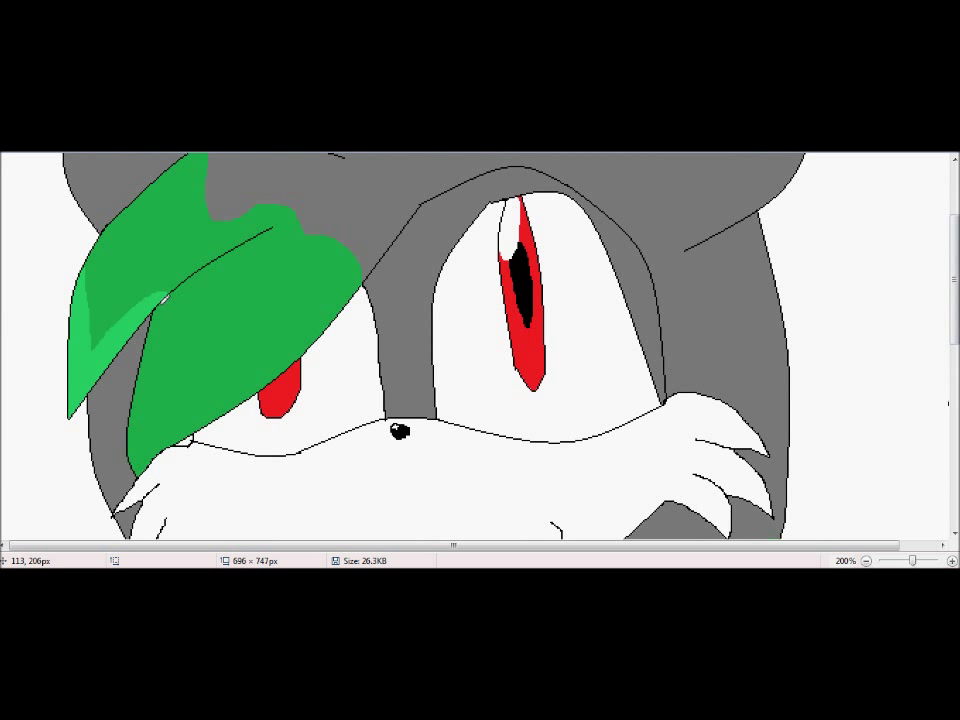
pyautogui.click(230, 330)
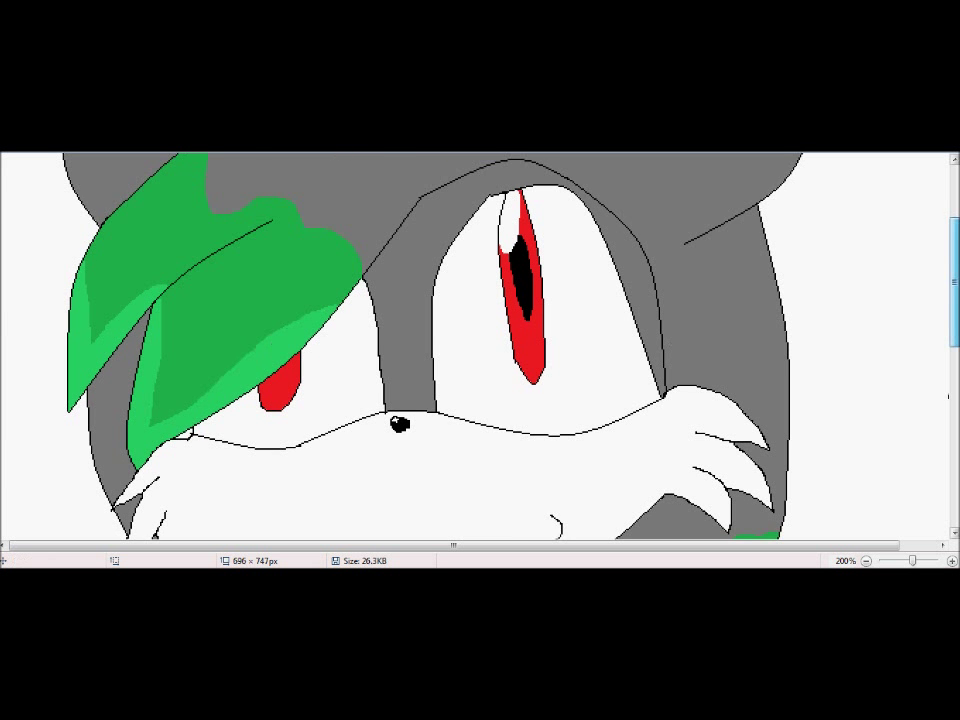
# Step: Undo the lighter green shading on the front hair strands
pyautogui.scroll(1, 230, 330)
pyautogui.hotkey('ctrl', 'z')
pyautogui.hotkey('ctrl', 'z')
pyautogui.hotkey('ctrl', 'z')
# Step: Mix a light grey, outline a shadow across the right side of the white muzzle, redoing the first outline, and fill it
pyautogui.scroll(-4, 81, 384)
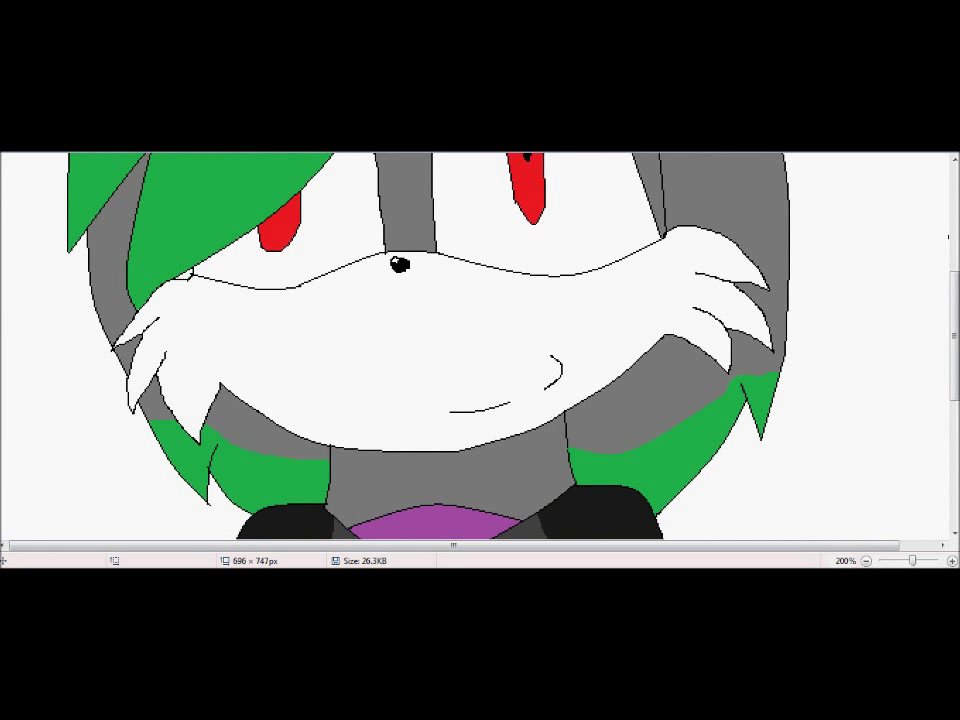
pyautogui.hotkey('alt', 'h')
pyautogui.press('e')
pyautogui.press('c')
pyautogui.click(348, 414)
pyautogui.moveTo(643, 246); pyautogui.dragTo(596, 381)
pyautogui.click(596, 381)
pyautogui.hotkey('ctrl', 'z')
pyautogui.hotkey('ctrl', 'z')
pyautogui.moveTo(643, 252)
pyautogui.mouseDown()
pyautogui.moveTo(638, 278)
pyautogui.moveTo(568, 394)
pyautogui.mouseUp()
pyautogui.click(665, 305)
# Step: Try to shade the outer side of the large eye's white with a curved light grey area
pyautogui.scroll(1, 600, 350)
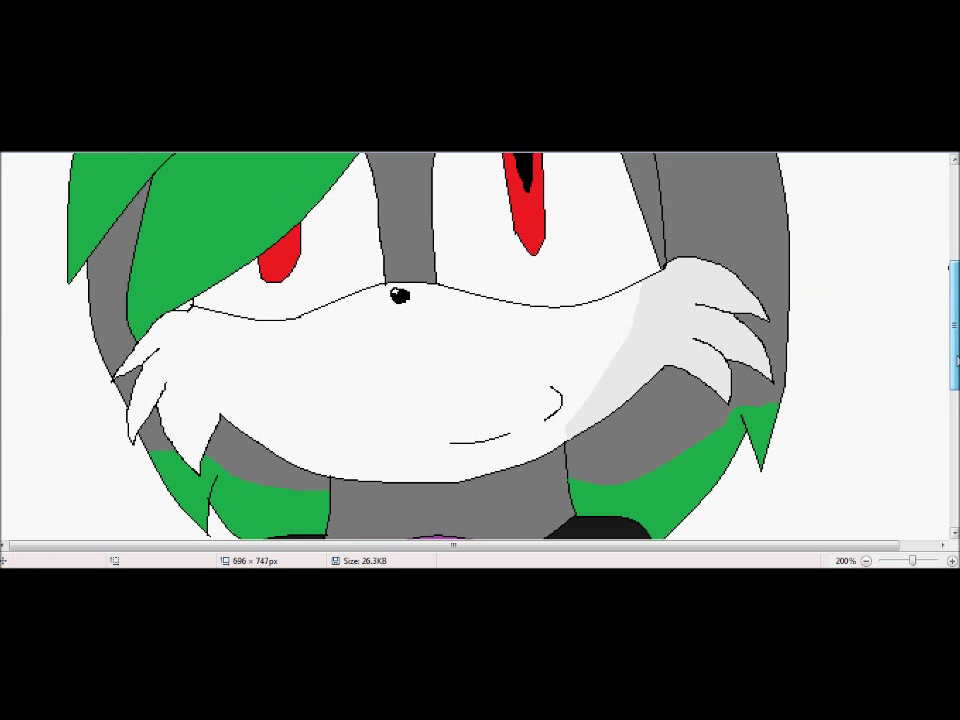
pyautogui.click(467, 135)
pyautogui.click(467, 160)
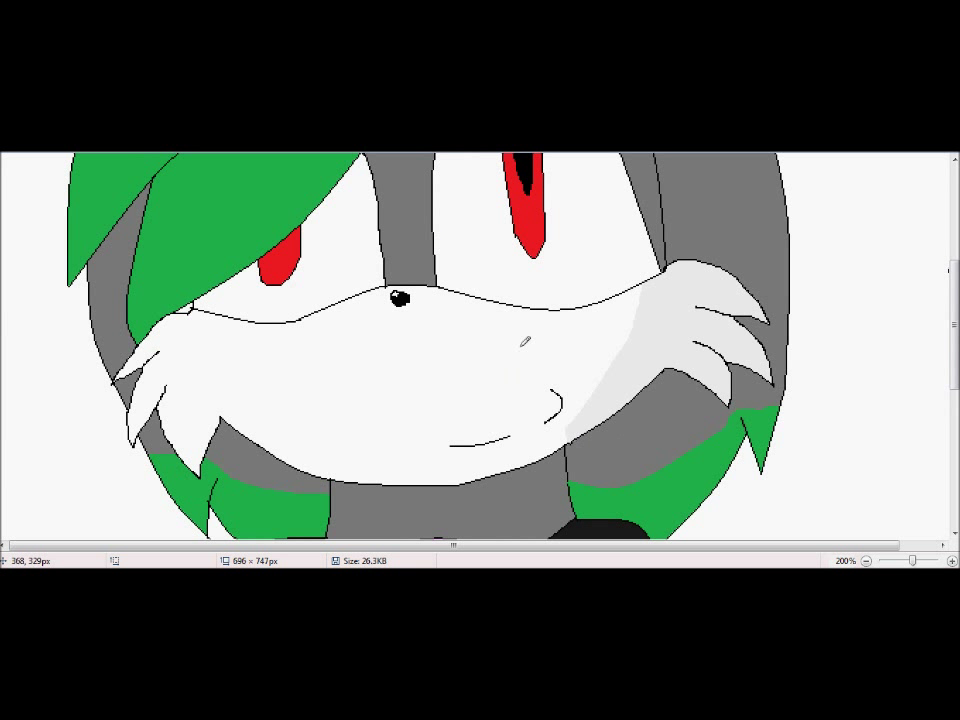
pyautogui.scroll(2, 258, 513)
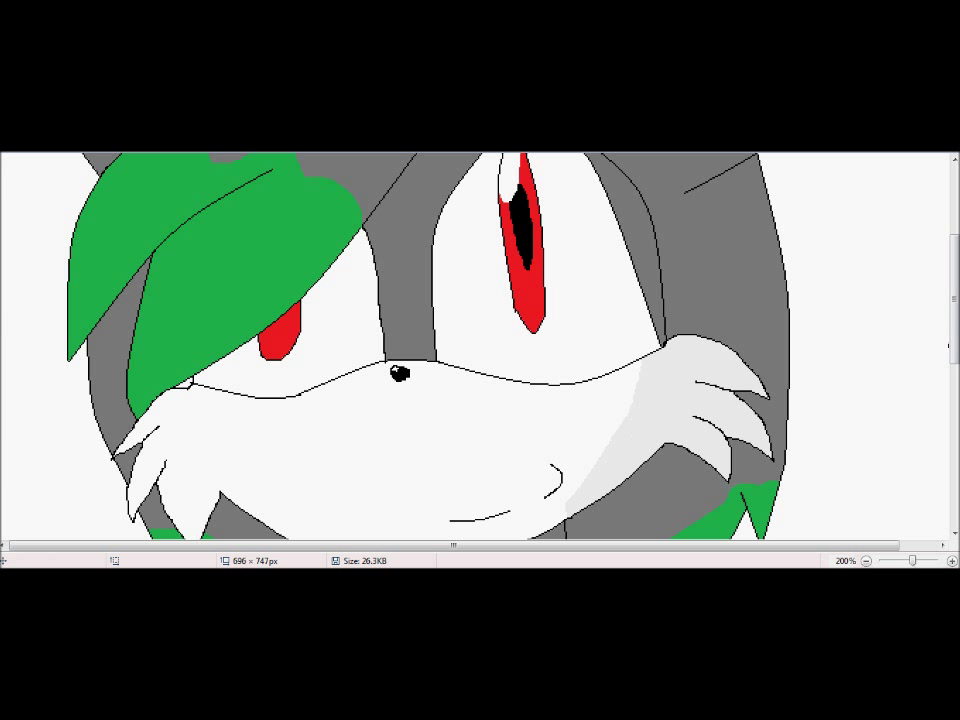
pyautogui.scroll(3, 480, 345)
pyautogui.moveTo(531, 255)
pyautogui.mouseDown()
pyautogui.moveTo(621, 415)
pyautogui.moveTo(636, 474)
pyautogui.mouseUp()
pyautogui.scroll(-4, 579, 302)
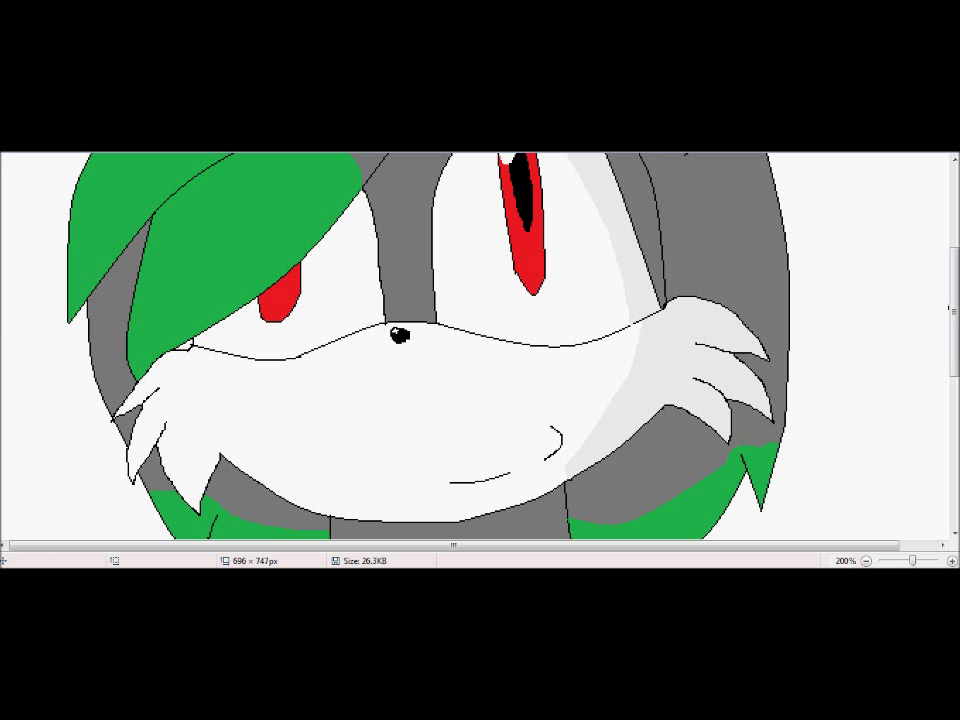
pyautogui.hotkey('ctrl', 'z')
# Step: Outline a shadow on the outer side of the large eye's white, meeting the cheek shadow, and fill it with light grey
pyautogui.scroll(2, 645, 379)
pyautogui.moveTo(645, 379)
pyautogui.mouseDown()
pyautogui.moveTo(641, 345)
pyautogui.moveTo(558, 158)
pyautogui.mouseUp()
pyautogui.scroll(-2, 585, 194)
pyautogui.scroll(3, 640, 200)
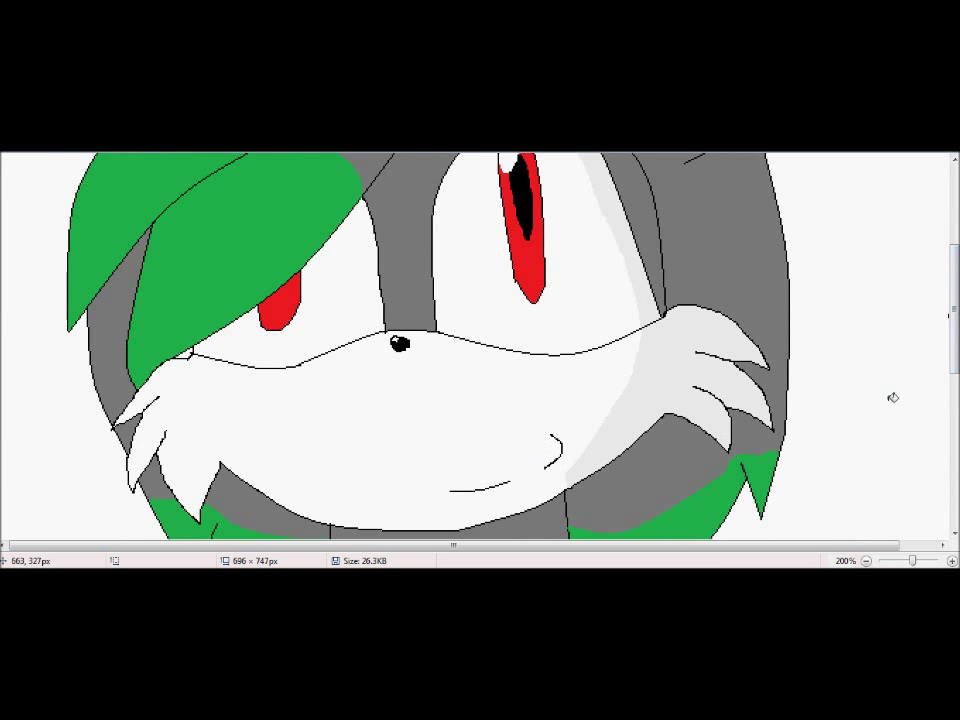
pyautogui.click(605, 245)
# Step: Draw a small light grey zigzag mark on the fur below the right ear, replacing the first curved stroke
pyautogui.moveTo(728, 263)
pyautogui.mouseDown()
pyautogui.moveTo(750, 321)
pyautogui.moveTo(747, 396)
pyautogui.mouseUp()
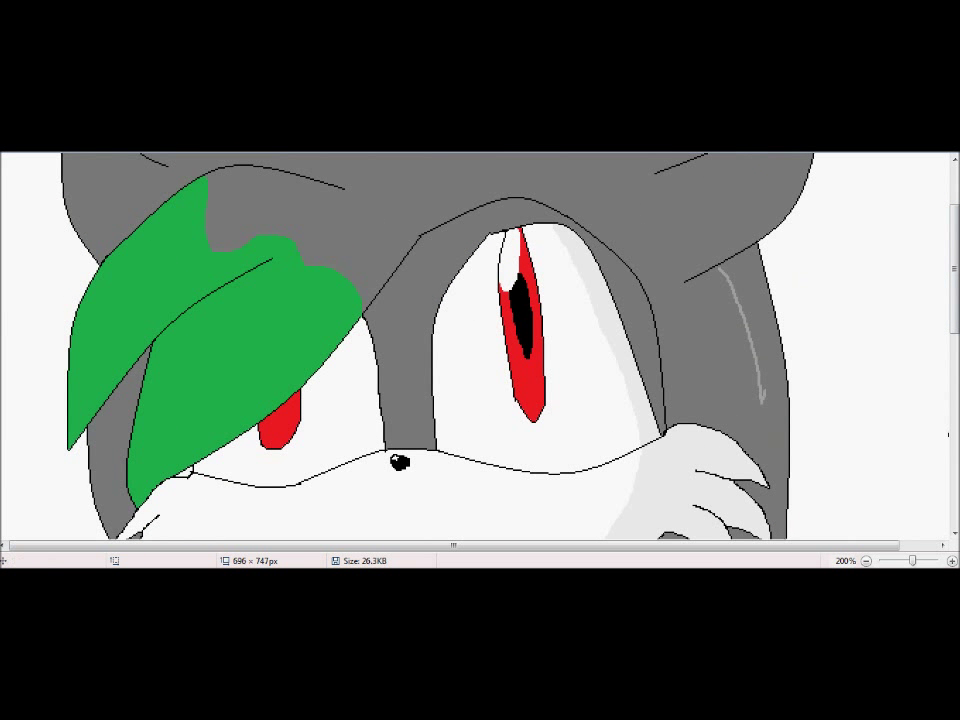
pyautogui.hotkey('ctrl', 'z')
pyautogui.scroll(3, 413, 261)
pyautogui.moveTo(677, 400); pyautogui.dragTo(733, 386)
# Step: Fill the white background around the character with blue
pyautogui.scroll(-10, 733, 390)
pyautogui.scroll(1, 800, 480)
pyautogui.click(866, 561)
pyautogui.click(866, 561)
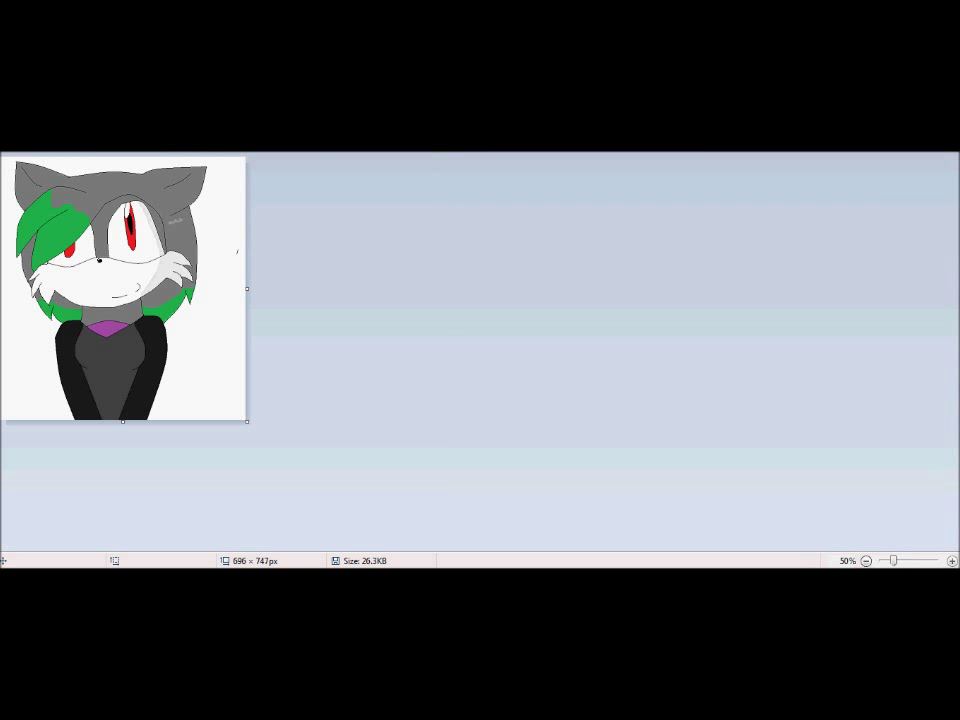
pyautogui.click(230, 400)
# Step: Try to write the name in yellow letters on the blue background beside the character
pyautogui.moveTo(213, 346)
pyautogui.mouseDown()
pyautogui.moveTo(190, 405)
pyautogui.moveTo(236, 318)
pyautogui.moveTo(229, 291)
pyautogui.mouseUp()
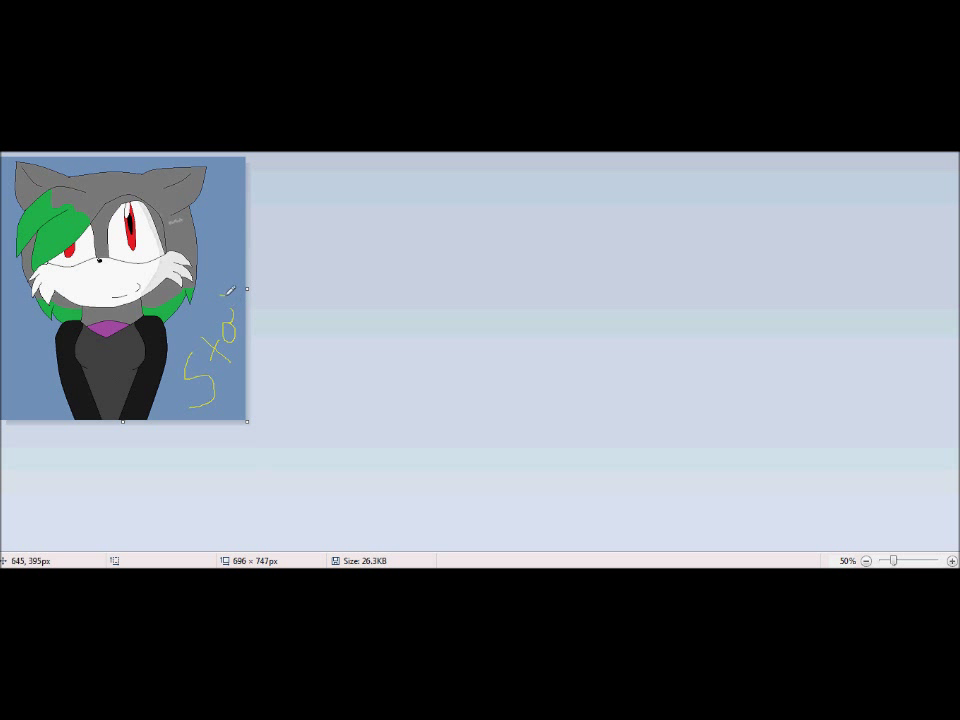
pyautogui.hotkey('ctrl', 'z')
pyautogui.hotkey('ctrl', 'z')
pyautogui.hotkey('ctrl', 'z')
pyautogui.hotkey('ctrl', 'z')
pyautogui.moveTo(232, 206)
pyautogui.mouseDown()
pyautogui.moveTo(214, 228)
pyautogui.moveTo(222, 232)
pyautogui.mouseUp()
pyautogui.hotkey('ctrl', 'z')
# Step: Write "Star" in yellow letters running down the blue background beside the character, redoing the misdrawn strokes
pyautogui.hotkey('ctrl', 'pageup')
pyautogui.moveTo(473, 245)
pyautogui.mouseDown()
pyautogui.moveTo(432, 267)
pyautogui.moveTo(470, 325)
pyautogui.moveTo(462, 377)
pyautogui.moveTo(428, 337)
pyautogui.moveTo(453, 448)
pyautogui.mouseUp()
pyautogui.scroll(-2, 786, 379)
pyautogui.moveTo(422, 420)
pyautogui.mouseDown()
pyautogui.moveTo(452, 462)
pyautogui.moveTo(446, 429)
pyautogui.moveTo(467, 439)
pyautogui.moveTo(453, 461)
pyautogui.moveTo(457, 413)
pyautogui.moveTo(480, 445)
pyautogui.mouseUp()
pyautogui.scroll(-2, 903, 507)
pyautogui.hotkey('ctrl', 'z')
pyautogui.moveTo(444, 492)
pyautogui.mouseDown()
pyautogui.moveTo(456, 514)
pyautogui.moveTo(458, 496)
pyautogui.moveTo(456, 510)
pyautogui.moveTo(468, 505)
pyautogui.moveTo(454, 495)
pyautogui.moveTo(476, 490)
pyautogui.mouseUp()
pyautogui.hotkey('ctrl', 'z')
pyautogui.hotkey('ctrl', 'z')
pyautogui.scroll(3, 649, 368)
# Step: Mix a new colour and draw a short stroke across the lower part of the large eye's red iris
pyautogui.hotkey('ctrl', 'pageup')
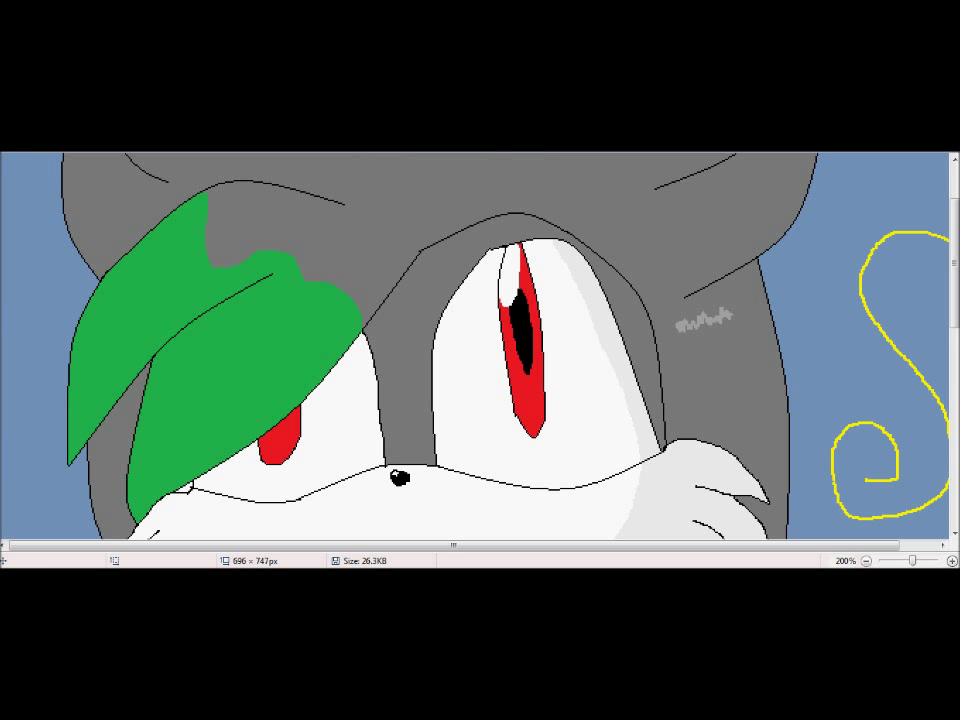
pyautogui.click(343, 416)
pyautogui.moveTo(518, 395); pyautogui.dragTo(537, 388)
pyautogui.hotkey('ctrl', 'pagedown')
pyautogui.hotkey('ctrl', 'pagedown')
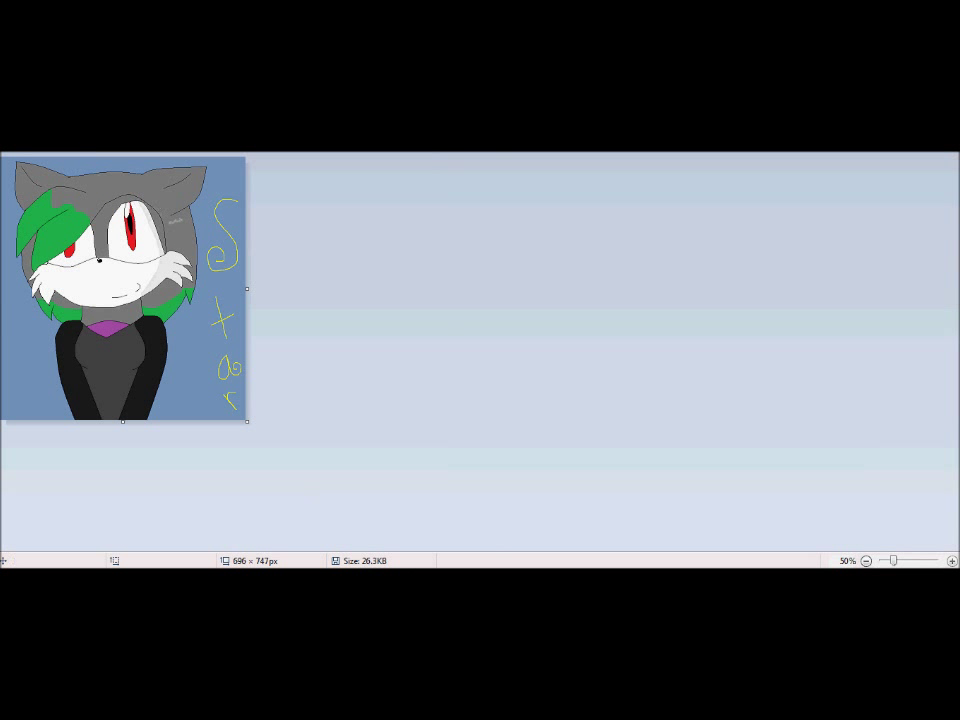